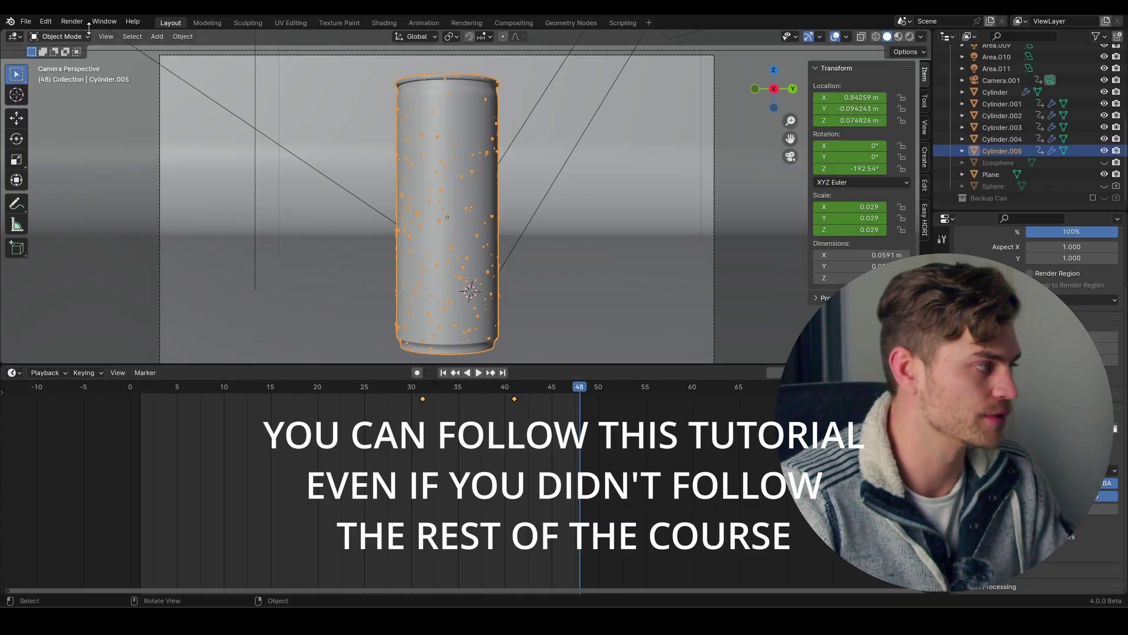
Save the project under the new name "Free Course Can Lighting (Product Animation 4D Rotation Animation).blend".
left_click(21, 23)
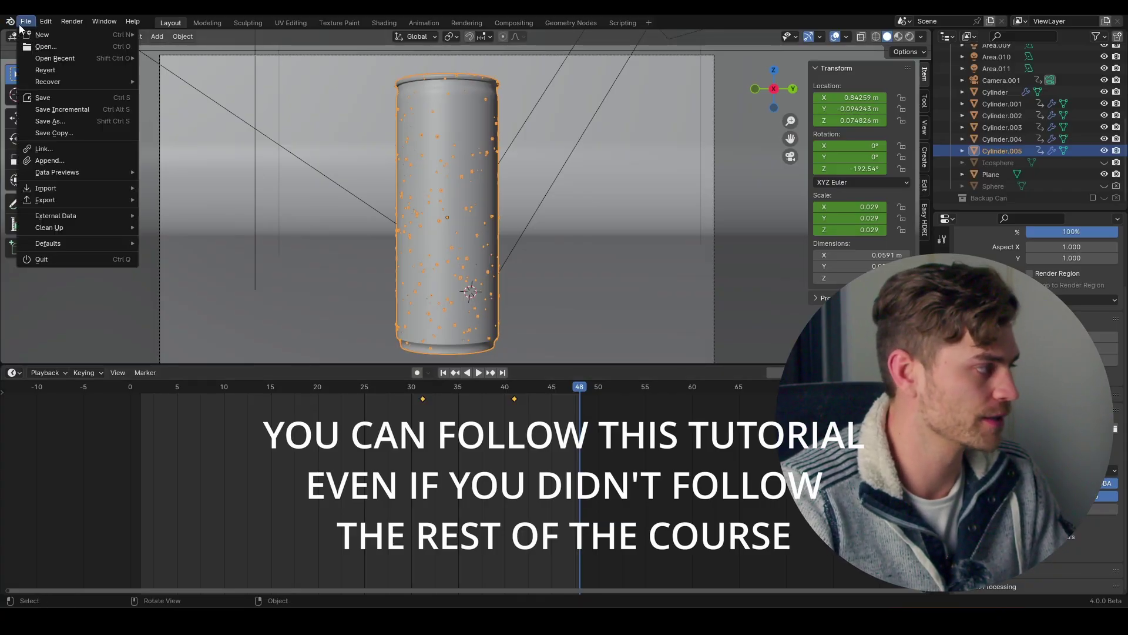
left_click(59, 121)
left_click(526, 449)
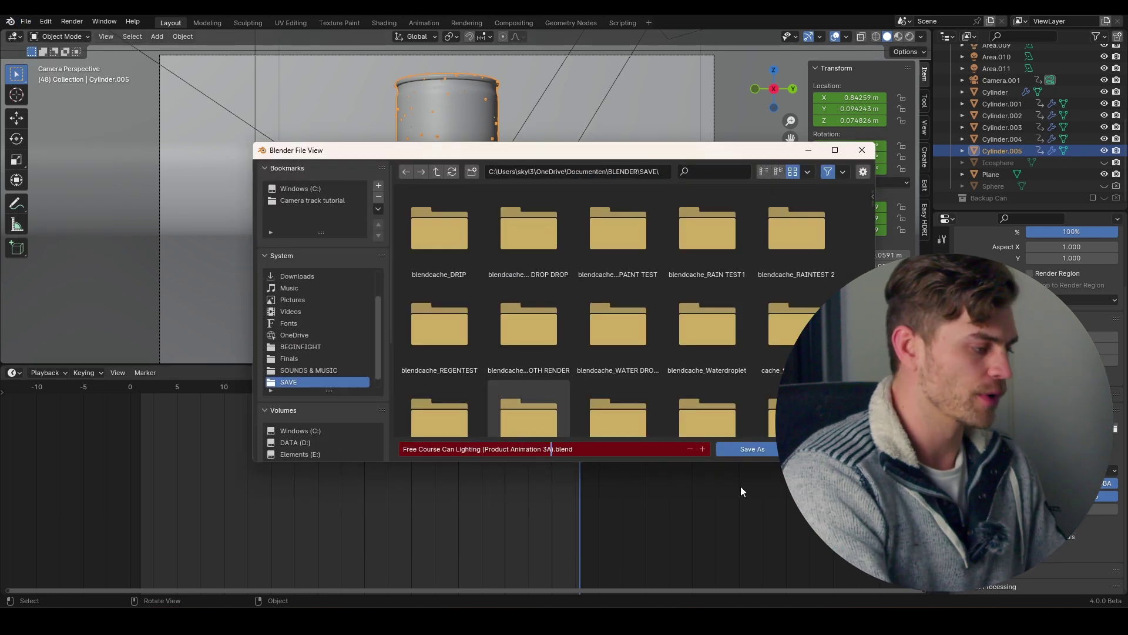
key("Return")
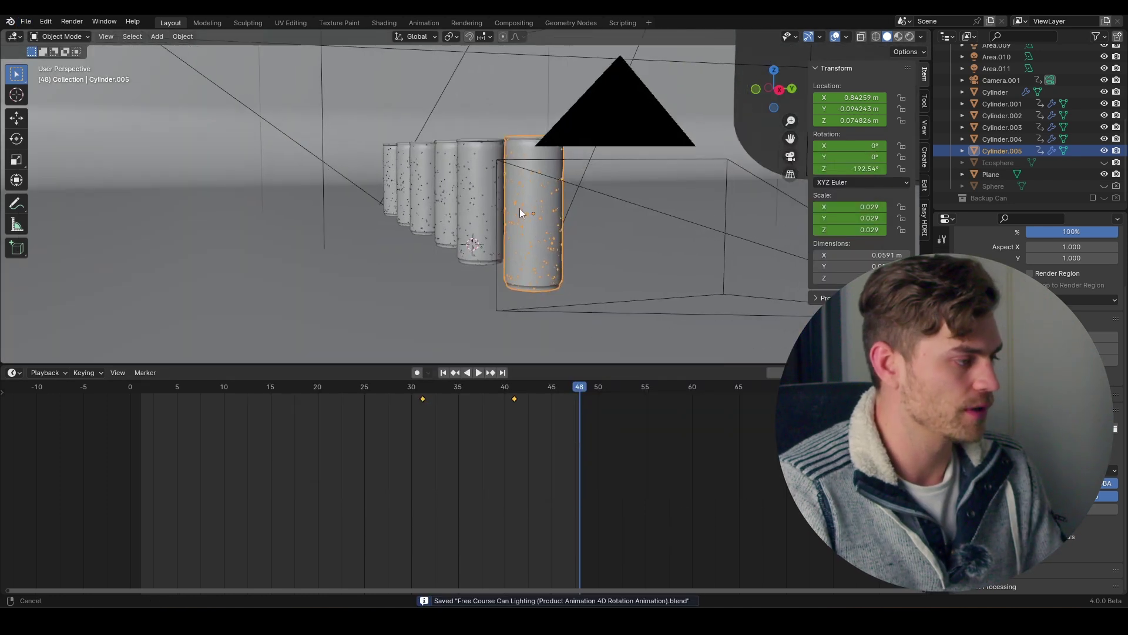
Select all objects in the scene and unlock their locked transform animation channels in the Graph Editor.
middle_click_drag(520, 208, 630, 217)
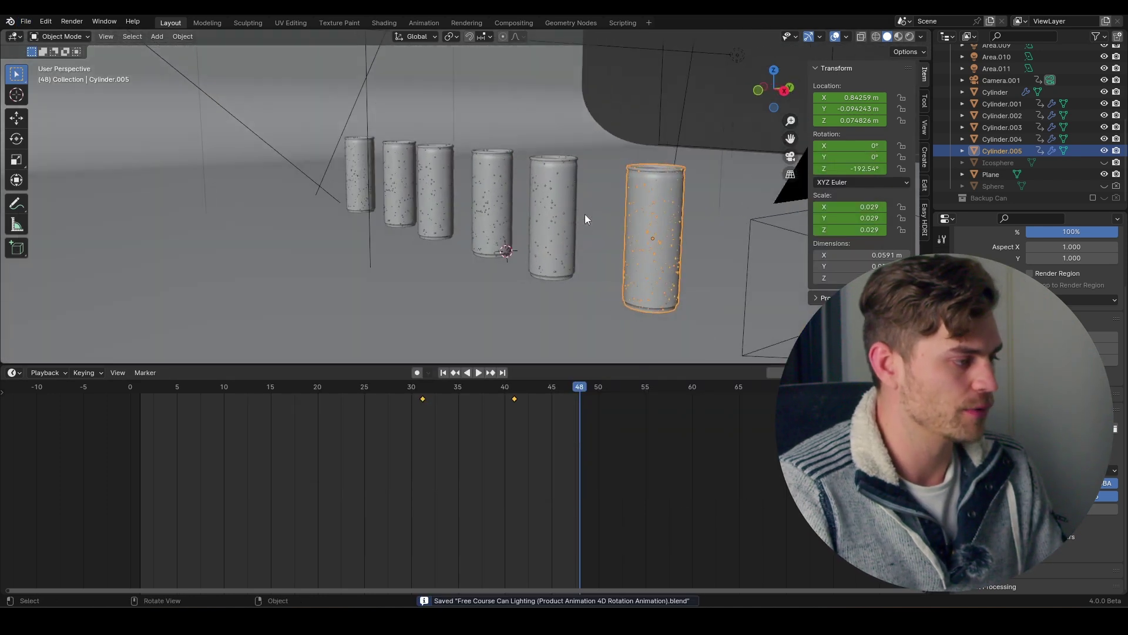
scroll(591, 207, "down", 4)
key("a")
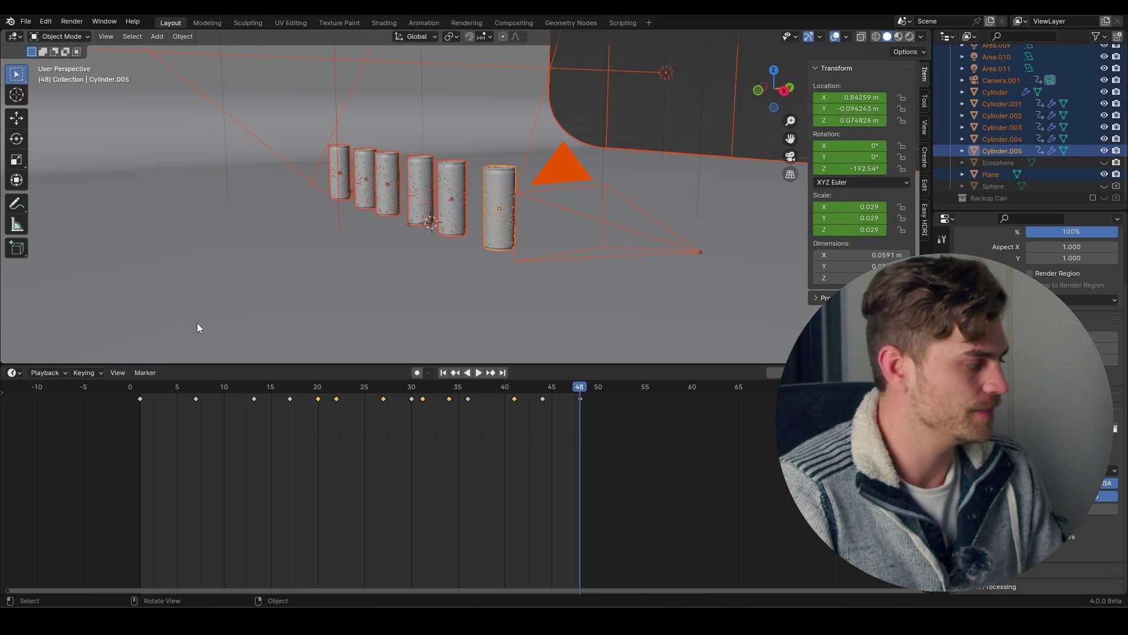
left_click(13, 372)
left_click(123, 432)
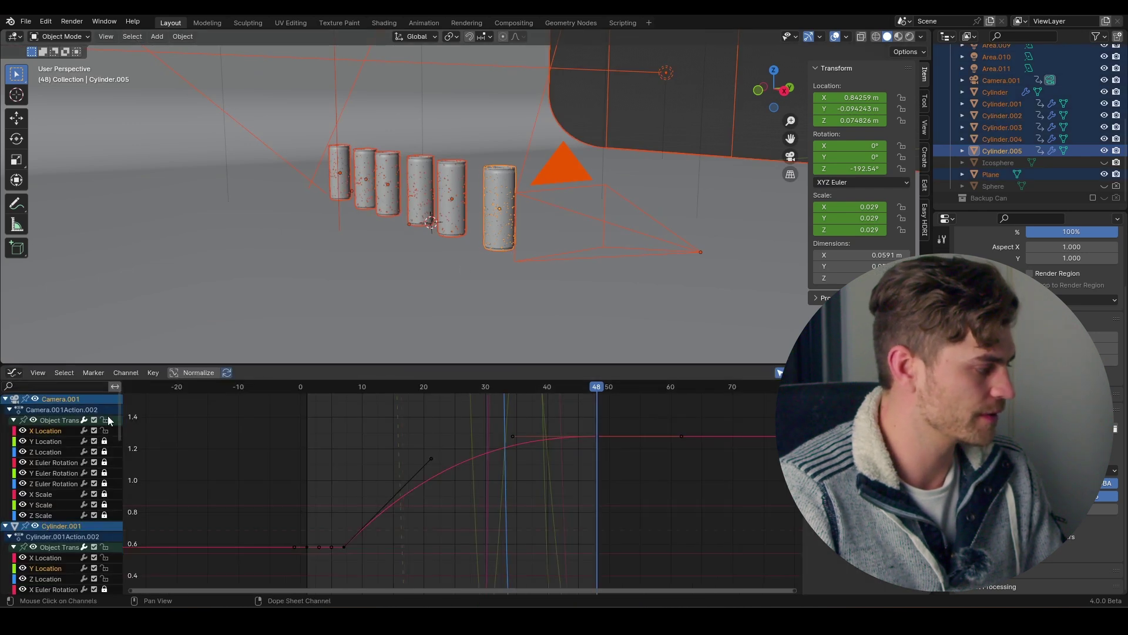
left_click(105, 420)
scroll(101, 439, "down", 5)
left_click(106, 429)
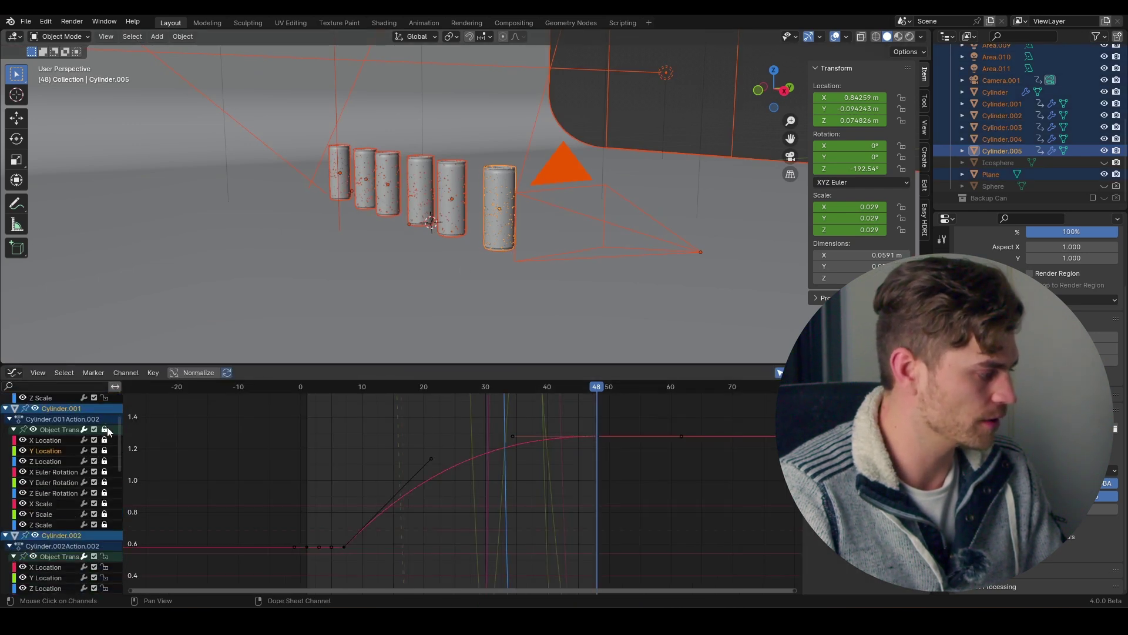
scroll(107, 427, "down", 15)
left_click(105, 434)
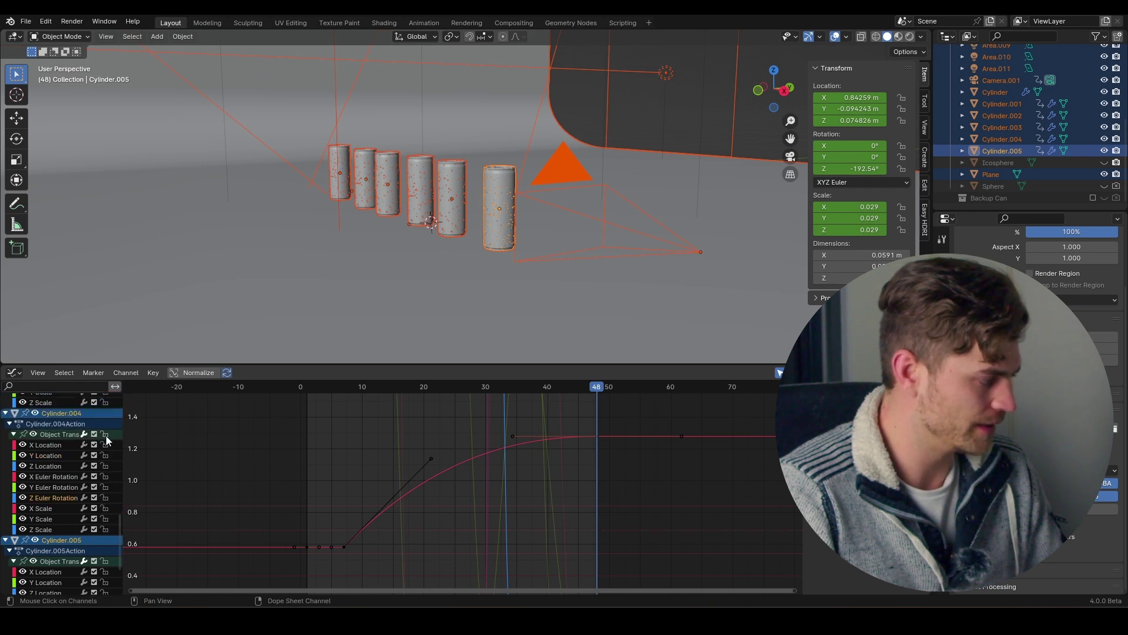
scroll(103, 435, "up", 14)
Switch back to the Timeline and delete all keyframes of the selected objects.
left_click(14, 373)
left_click(139, 401)
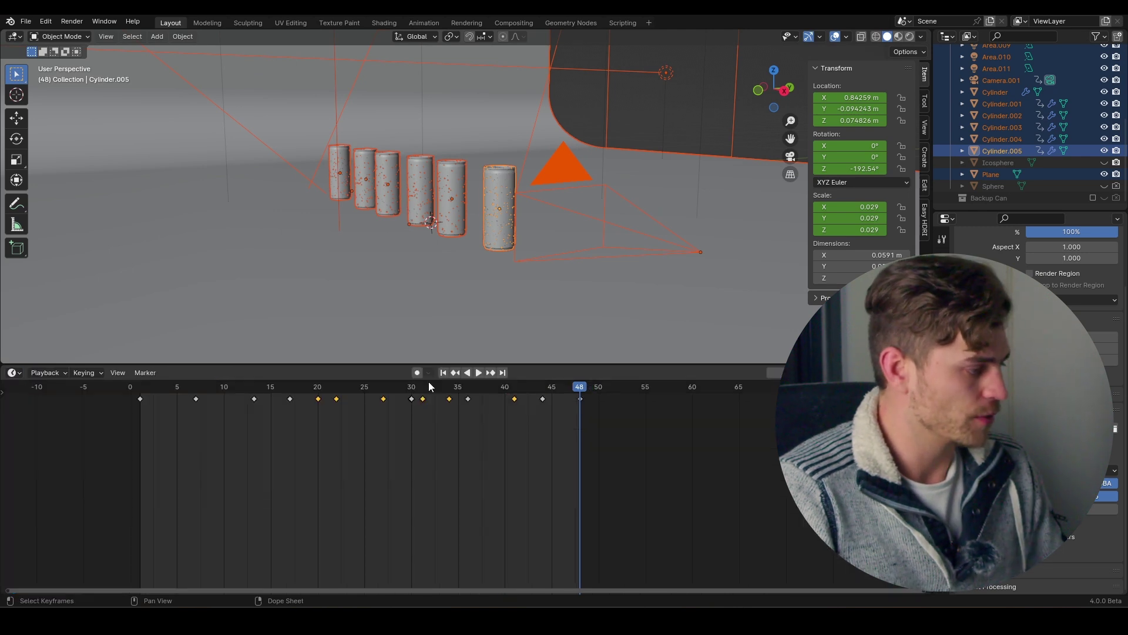
key("x")
left_click(503, 454)
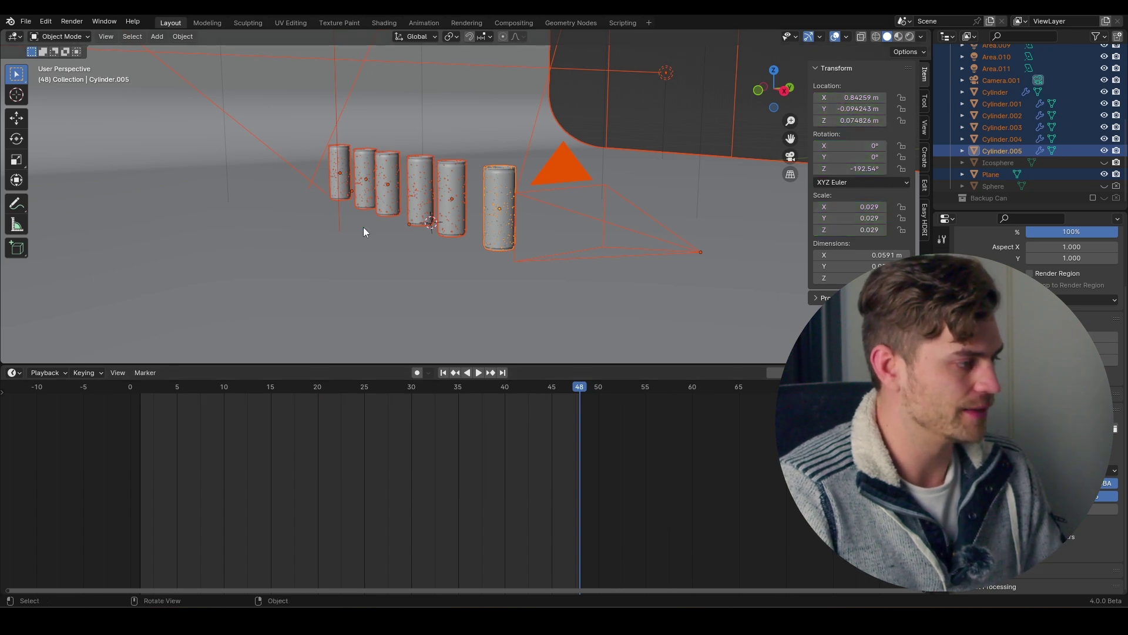
At frame 1, insert a Location, Rotation & Scale keyframe for the camera and look through the camera.
key("space")
left_click_drag(574, 404, 139, 400)
key("space")
left_click(587, 218)
scroll(587, 217, "down", 3)
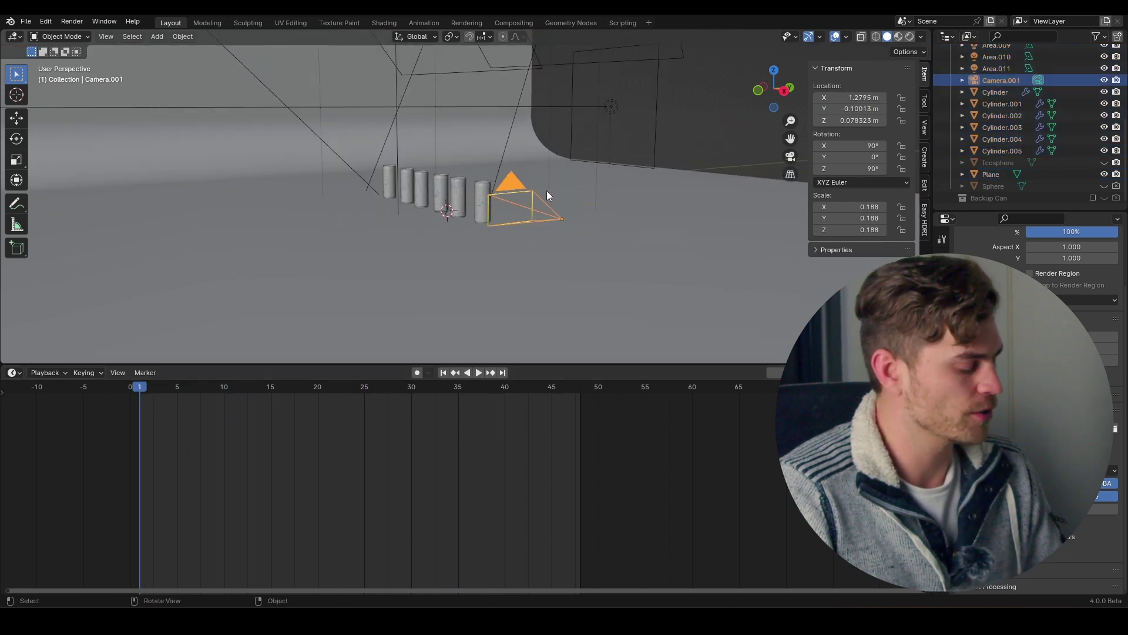
key("i")
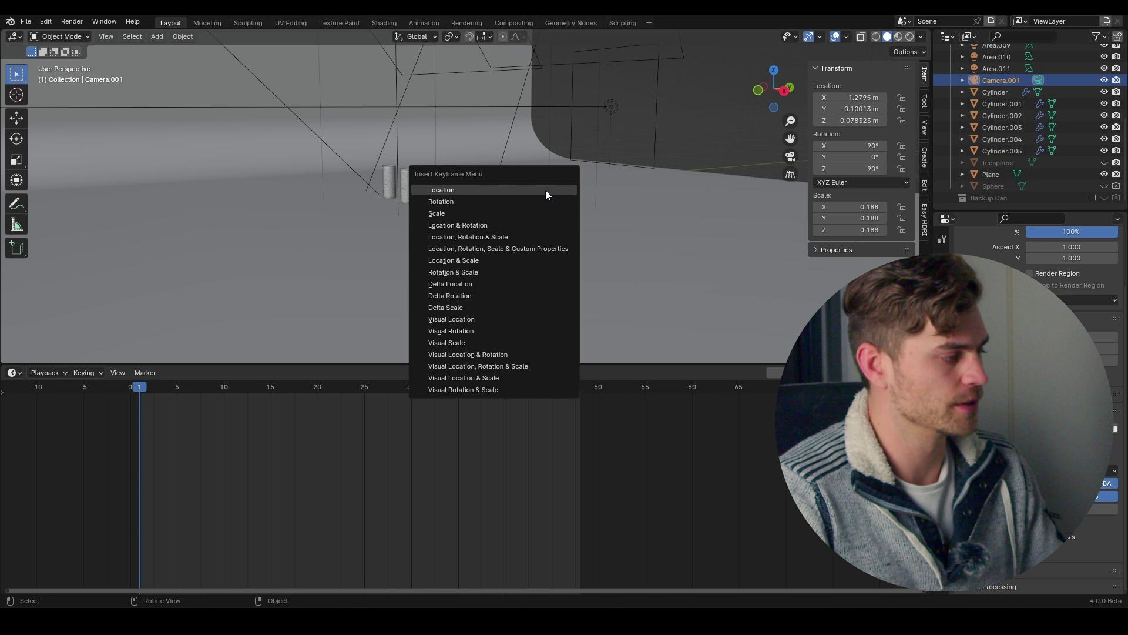
left_click(524, 238)
key("KP_0")
scroll(454, 239, "down", 3)
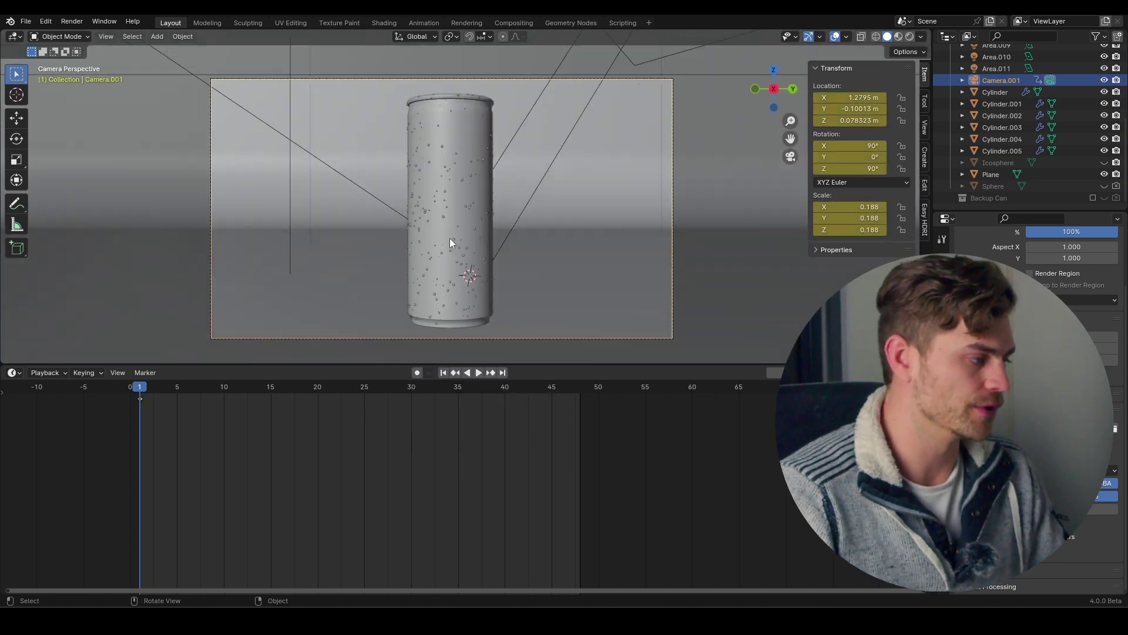
key("r")
key("x")
key("x")
key("z")
key("z")
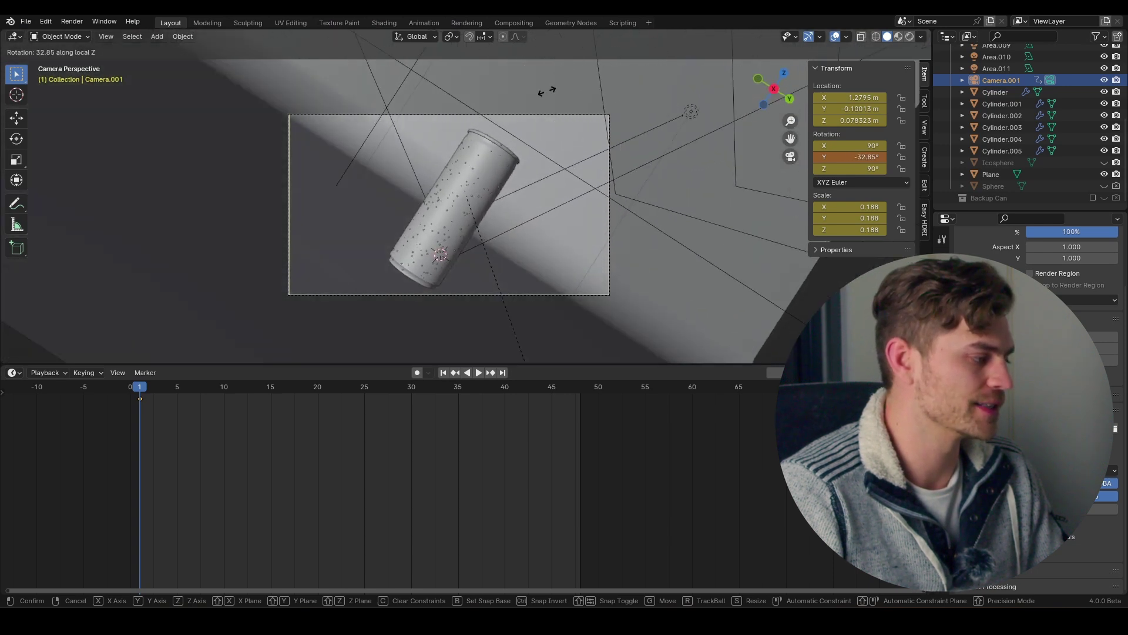
right_click(478, 82)
At frame 24, rotate the camera about -31.8° around its local Z axis and insert a Location, Rotation & Scale keyframe.
left_click(350, 390)
key("space")
left_click(357, 393)
key("space")
key("r")
key("x")
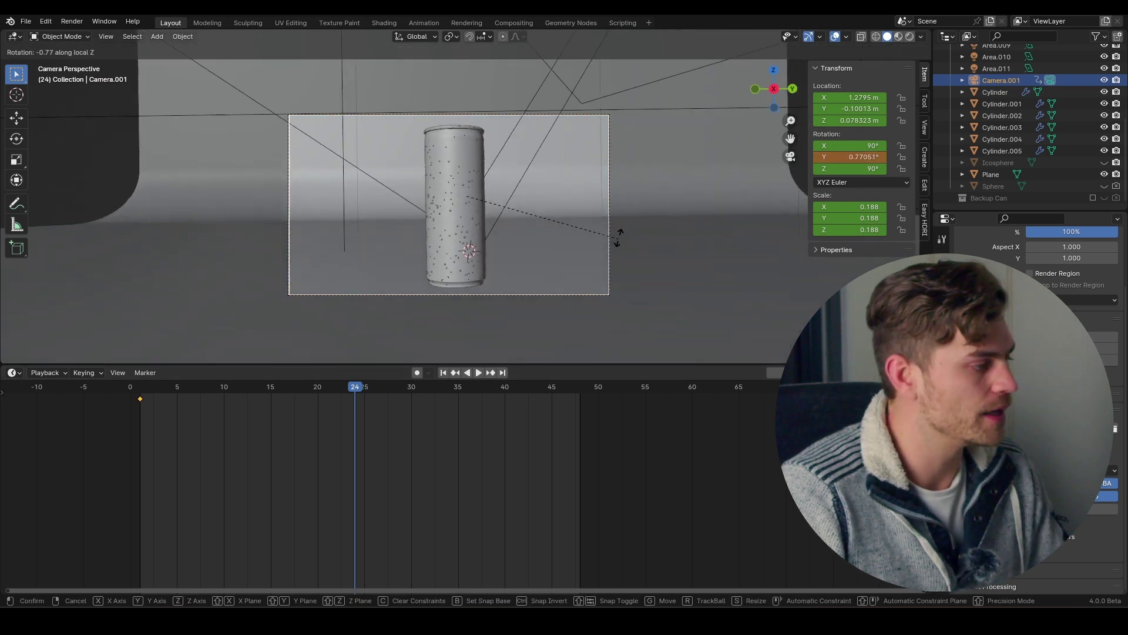
left_click(634, 139)
key("i")
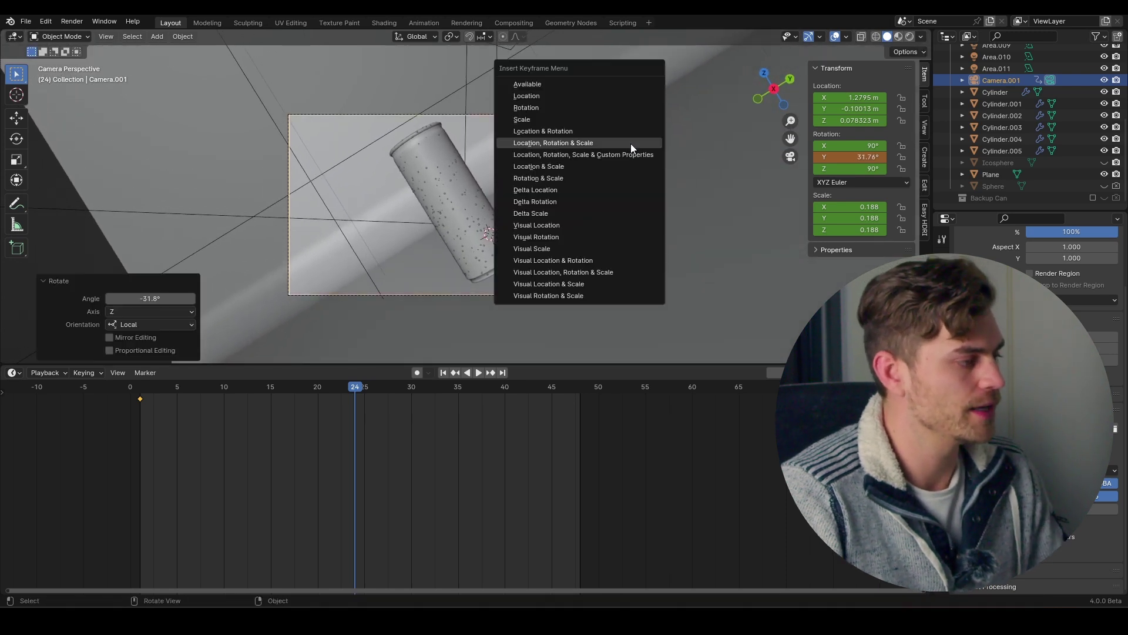
left_click(630, 143)
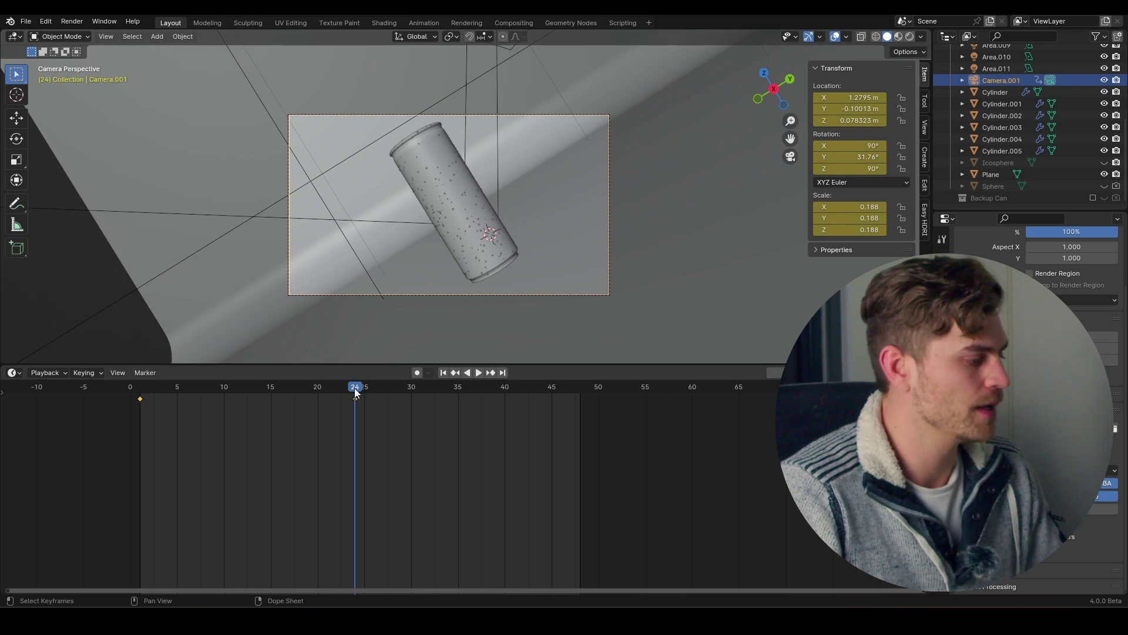
At frame 37, rotate the camera about 65° around its local Z axis and insert a Location, Rotation & Scale keyframe.
left_click_drag(355, 393, 476, 406)
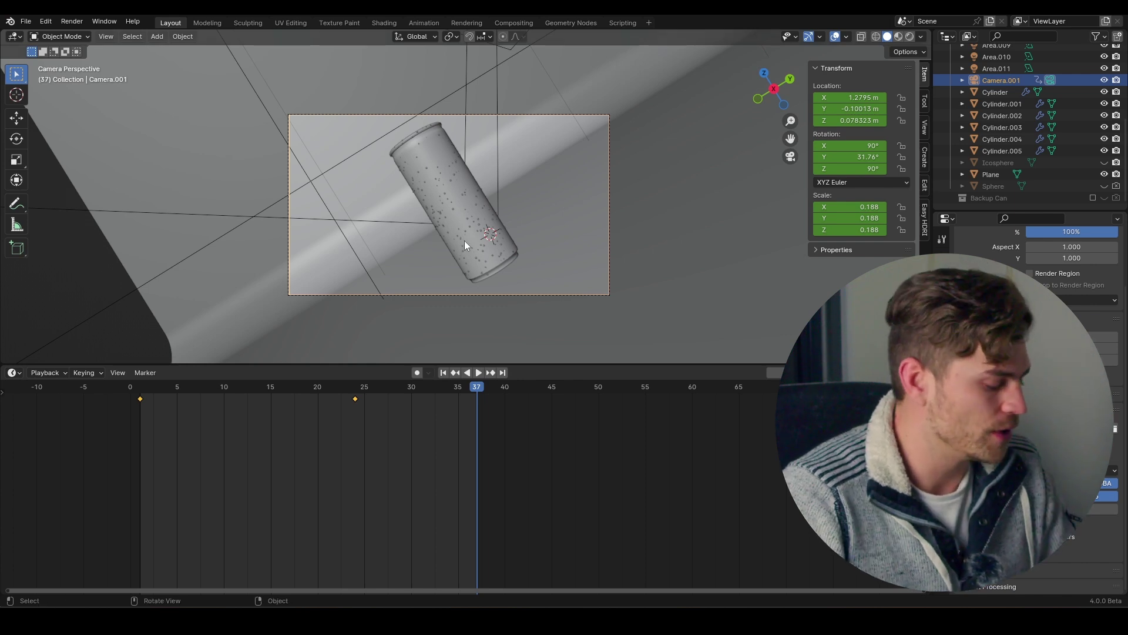
key("r")
key("z")
key("z")
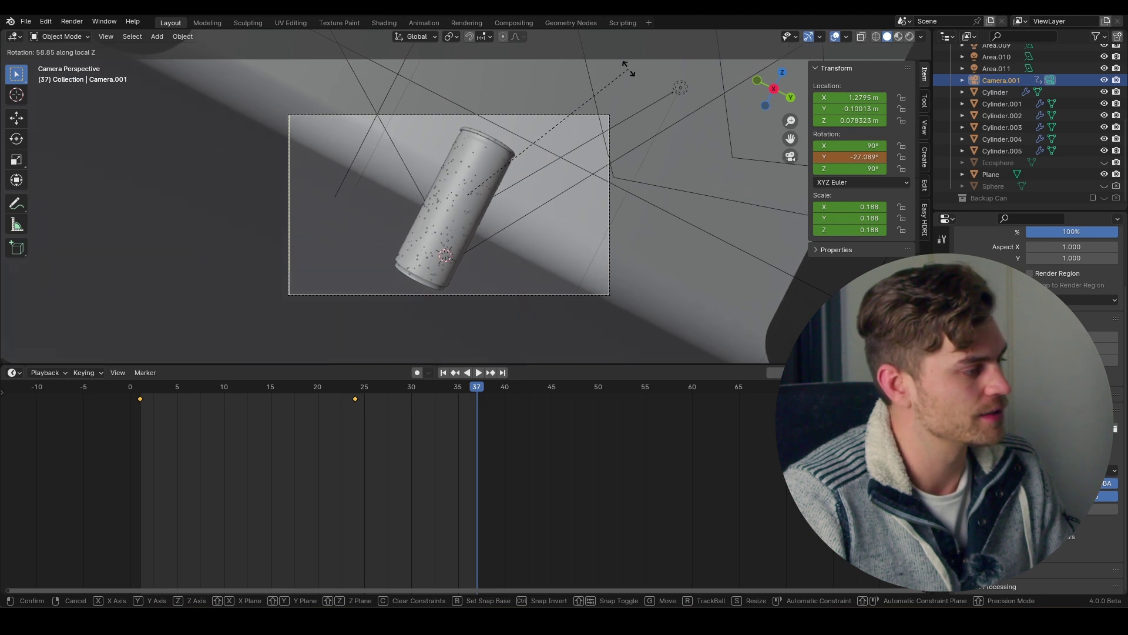
left_click(613, 51)
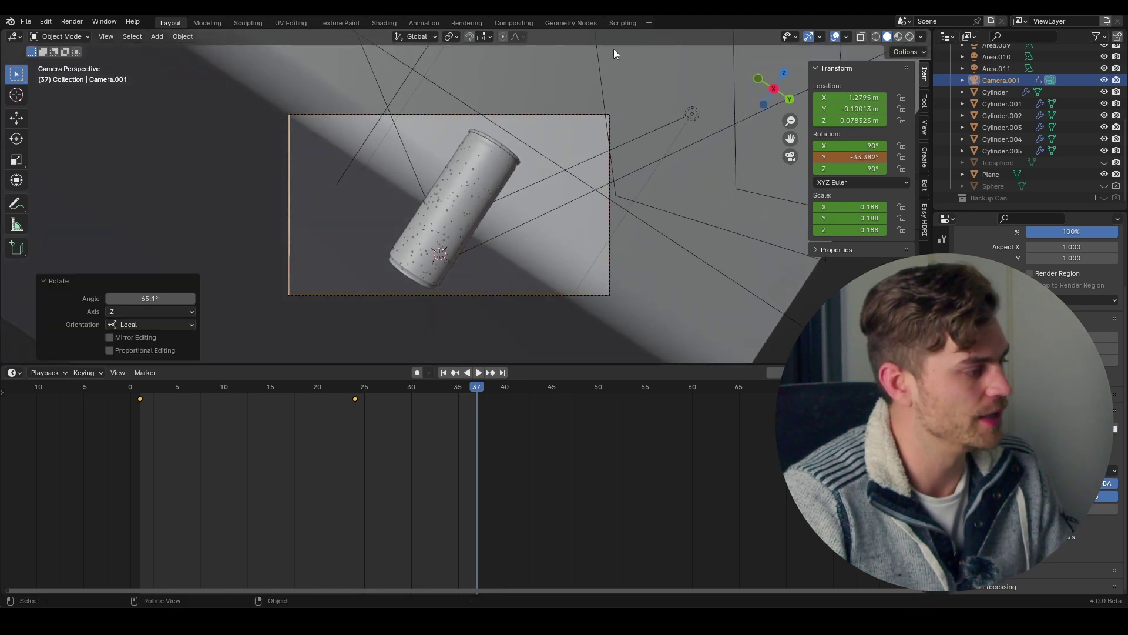
key("i")
left_click(527, 179)
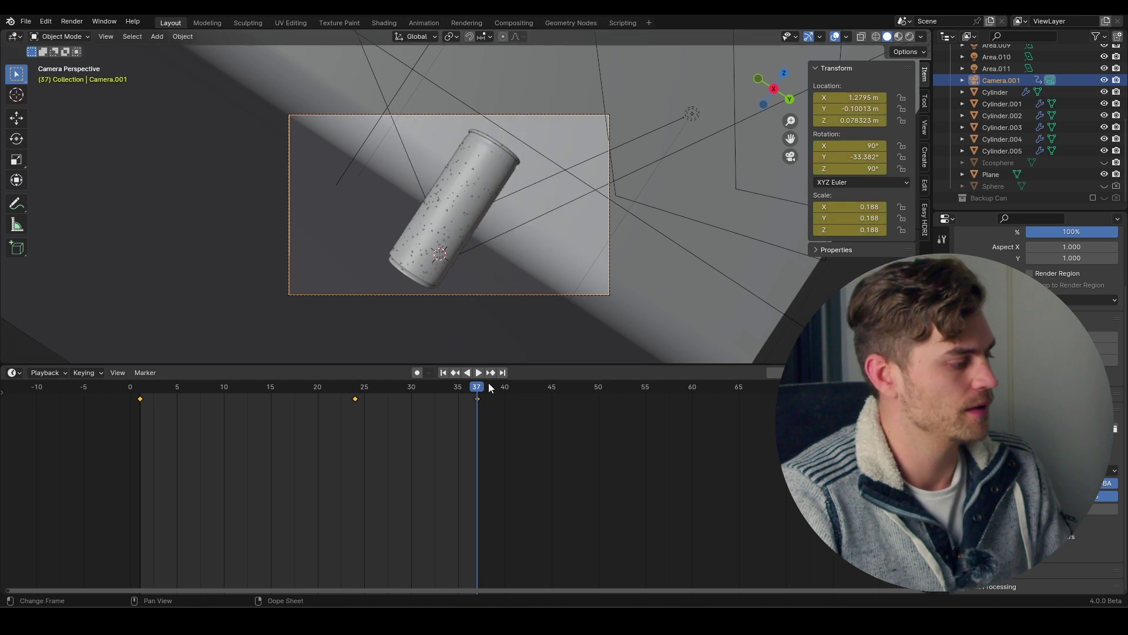
Preview the camera animation, move the middle keyframe to about frame 19, and save the file.
key("space")
left_click(406, 388)
left_click_drag(407, 388, 140, 405)
key("space")
left_click_drag(407, 428, 353, 405)
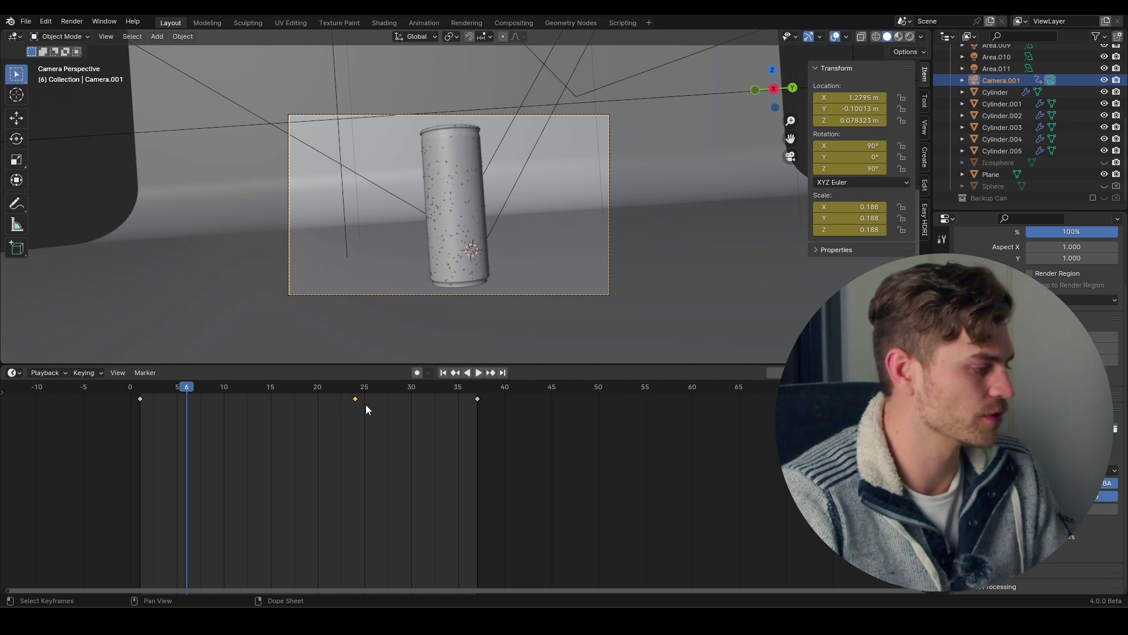
key("g")
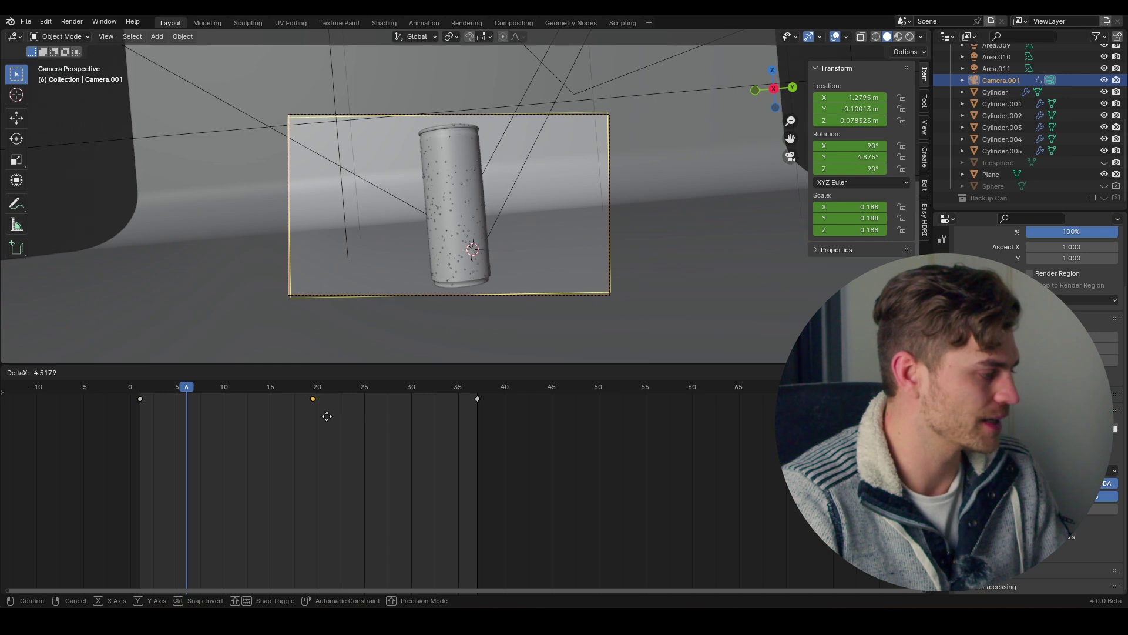
left_click(326, 416)
key("space")
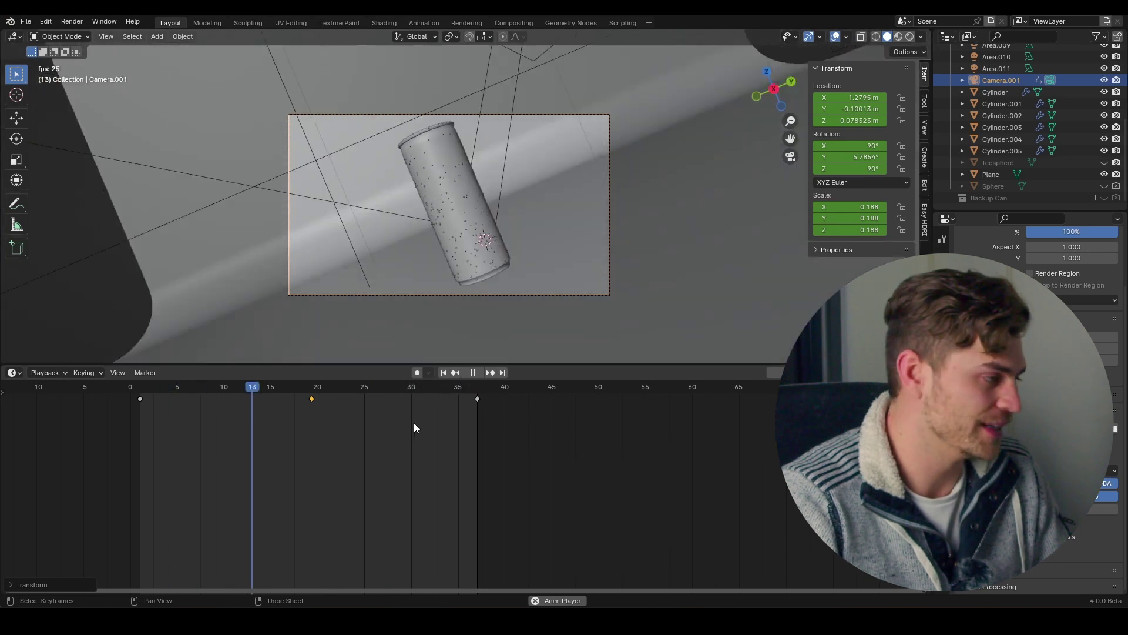
key("space")
key("ctrl+s")
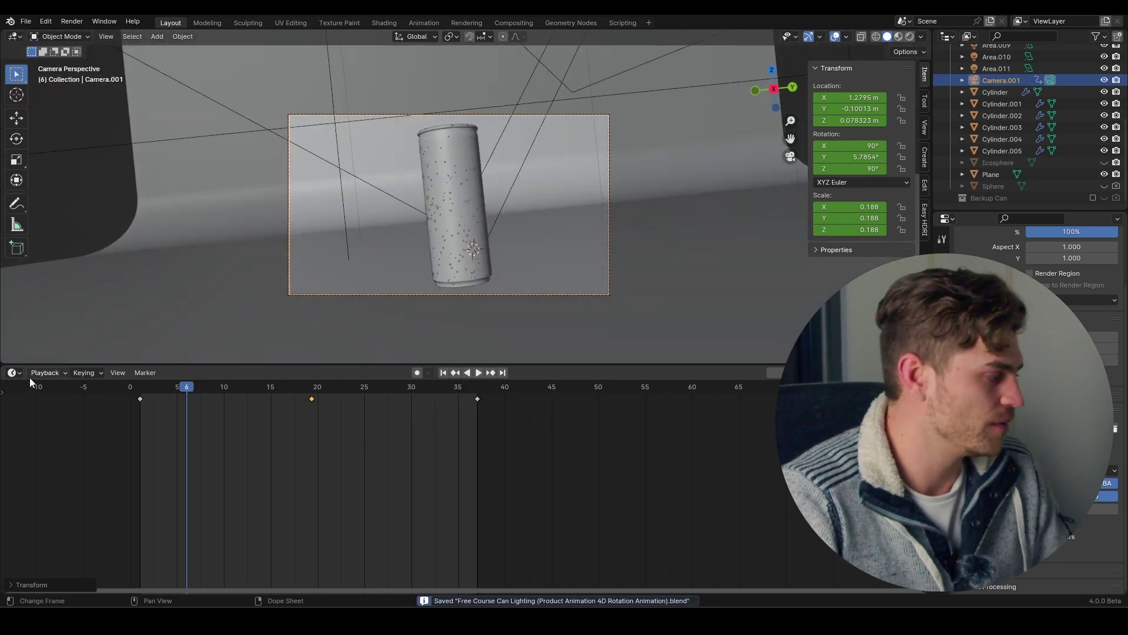
Switch the Timeline area to the Graph Editor and frame all of the camera's animation curves.
left_click(13, 372)
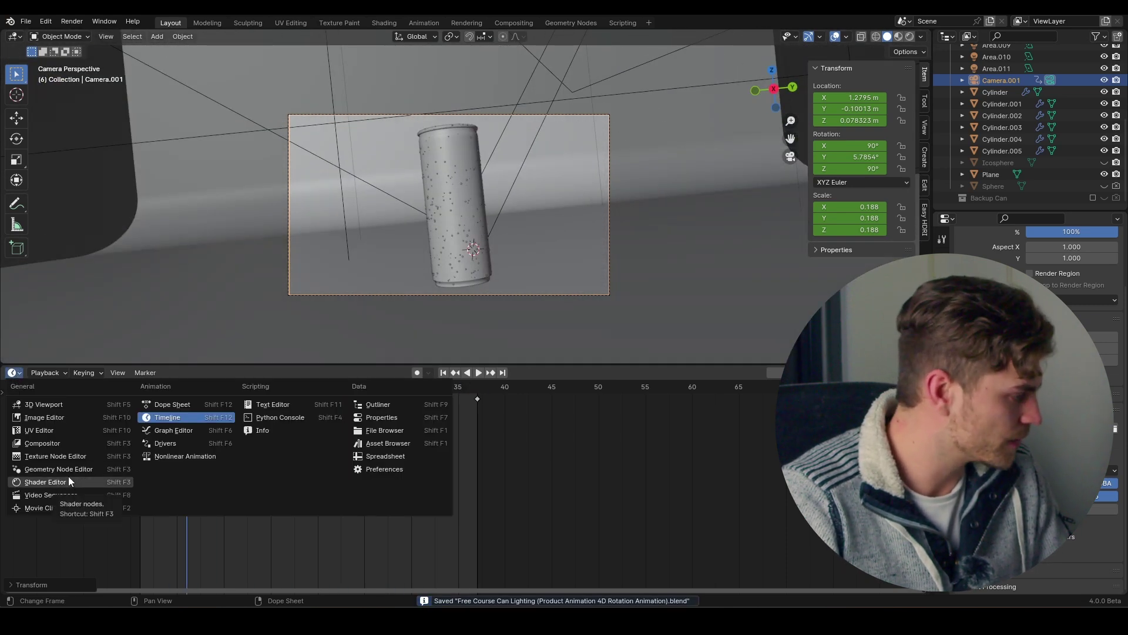
left_click(177, 430)
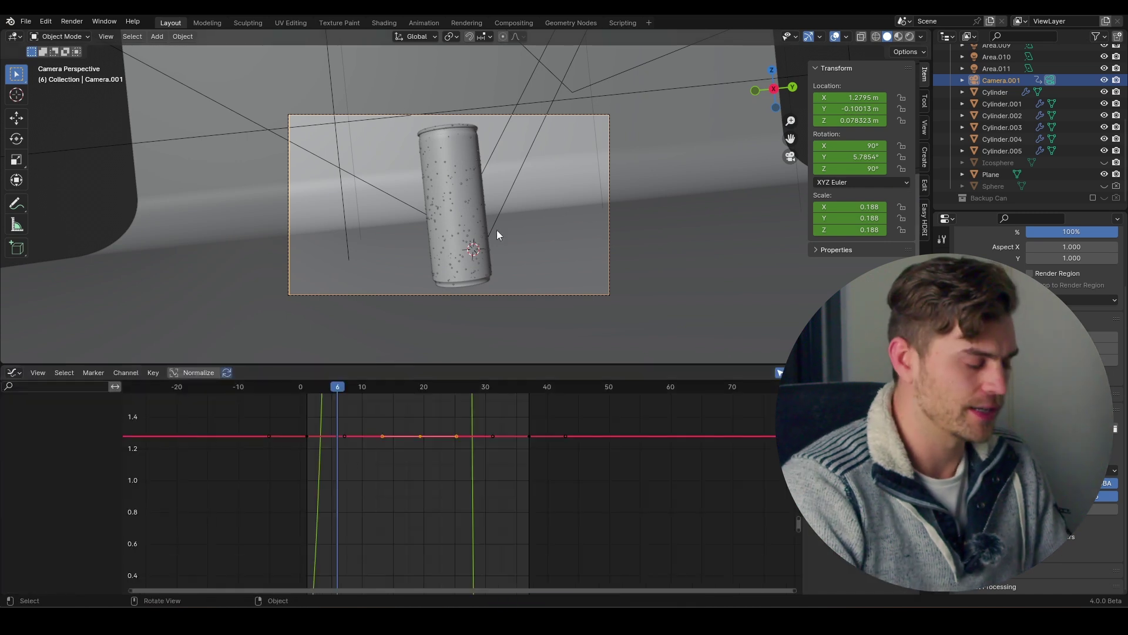
scroll(234, 436, "up", 1)
left_click(456, 121)
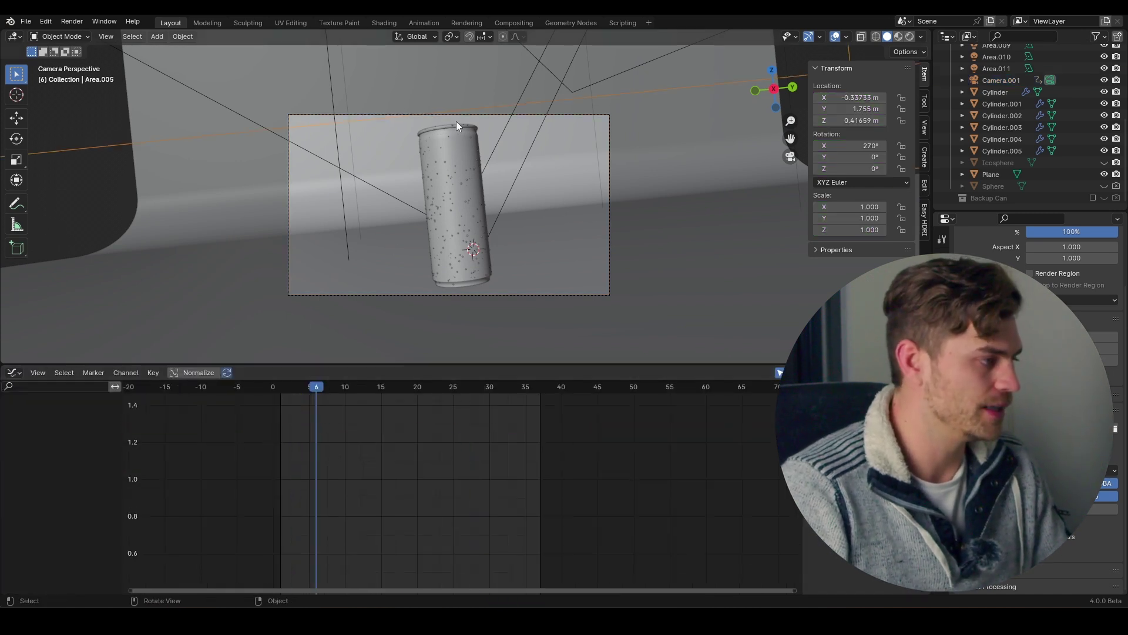
left_click(462, 118)
left_click(466, 117)
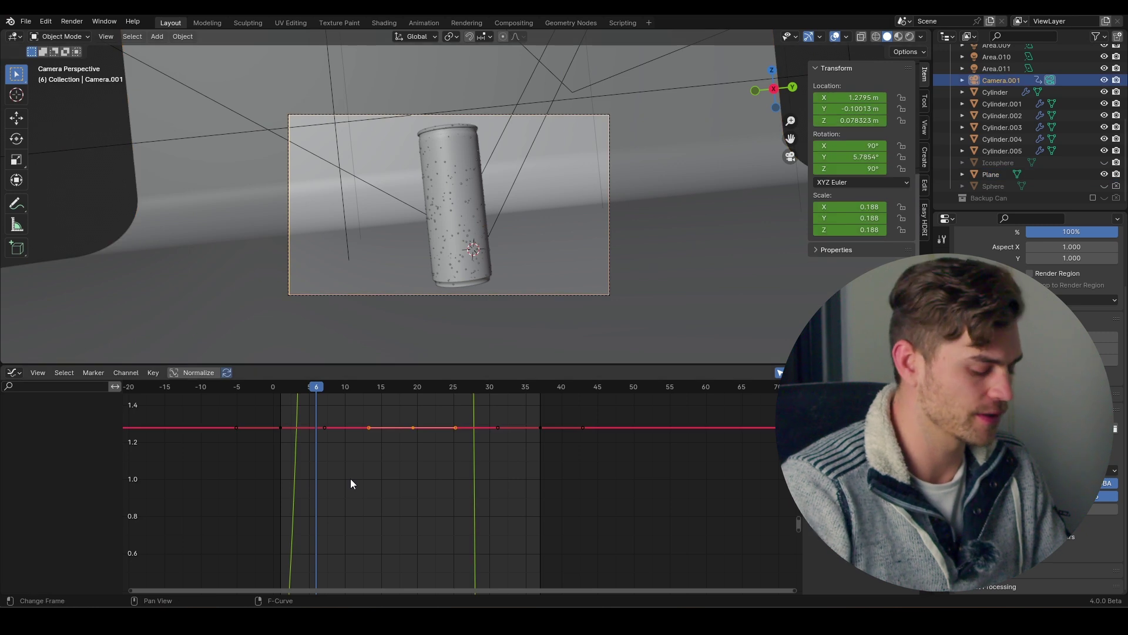
key("Home")
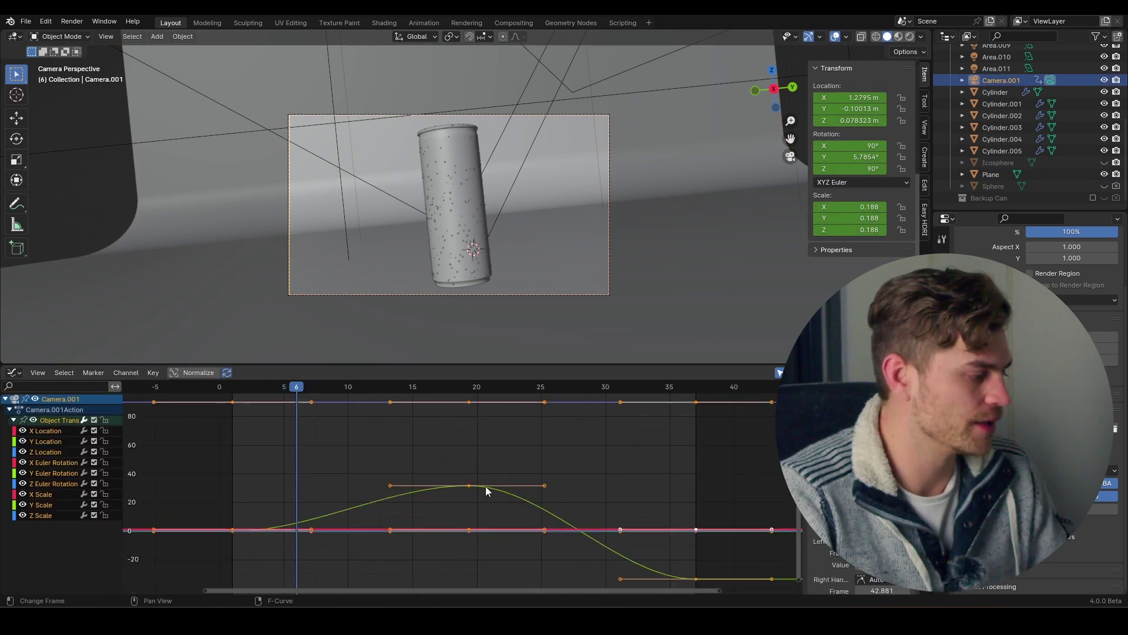
Lock every camera animation channel except Y Euler Rotation, fit its curve in view, and deselect its keyframes.
left_click(47, 474)
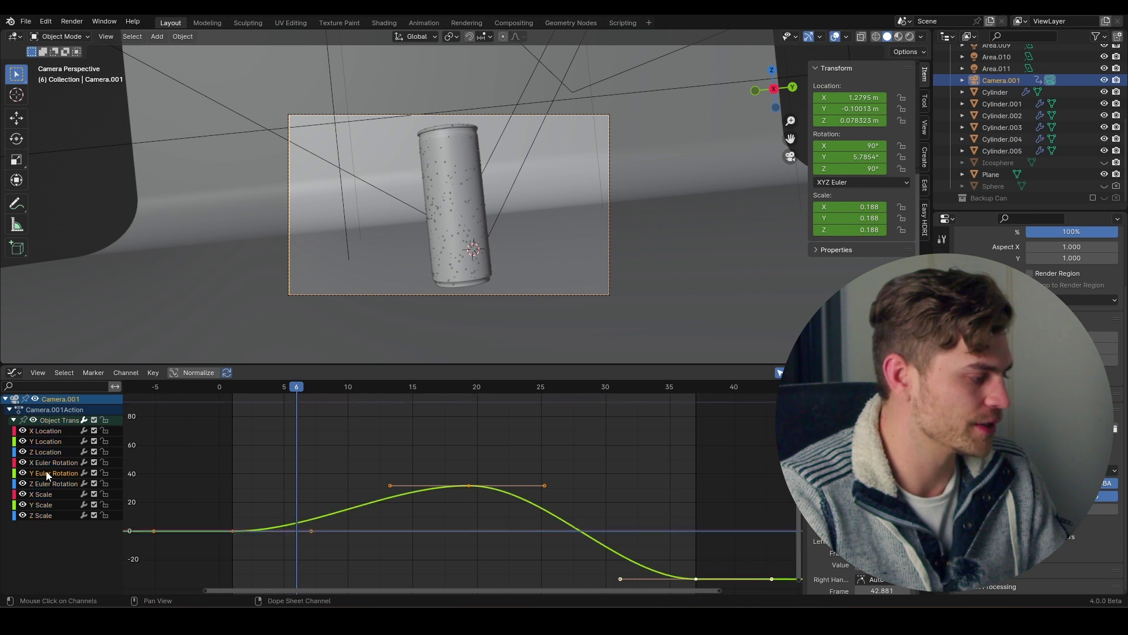
left_click(104, 420)
left_click(104, 473)
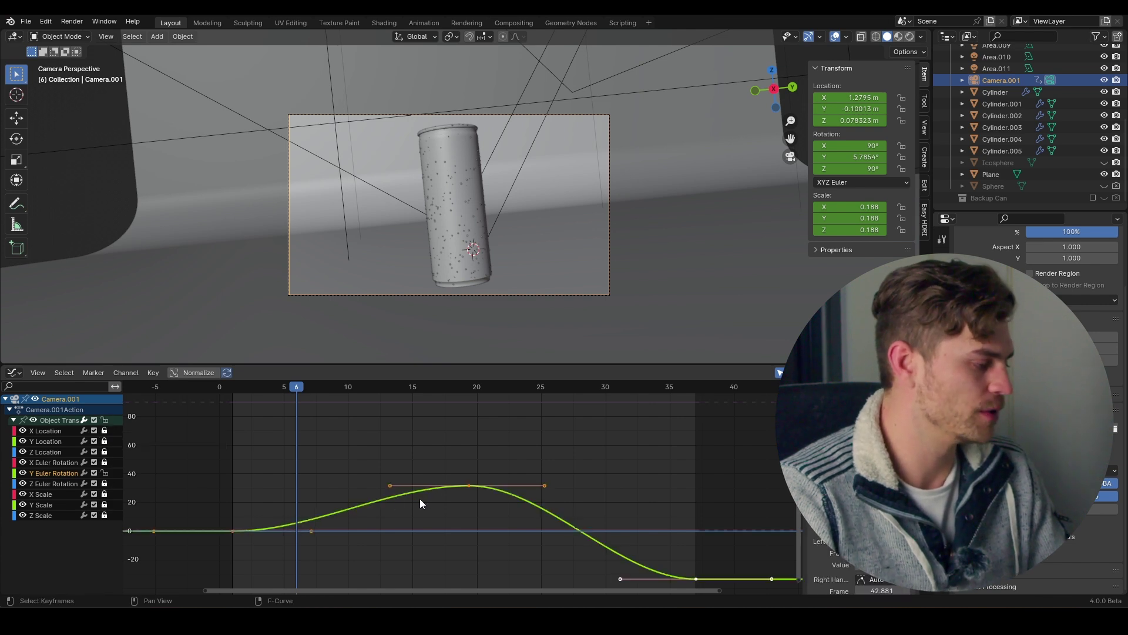
key("Home")
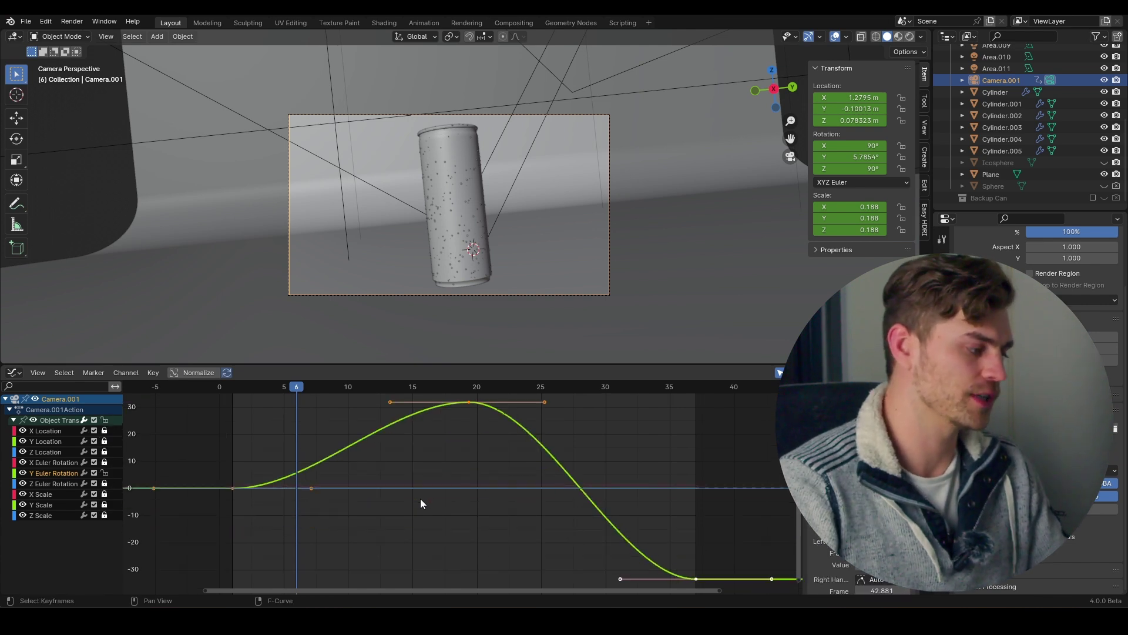
scroll(493, 456, "down", 3)
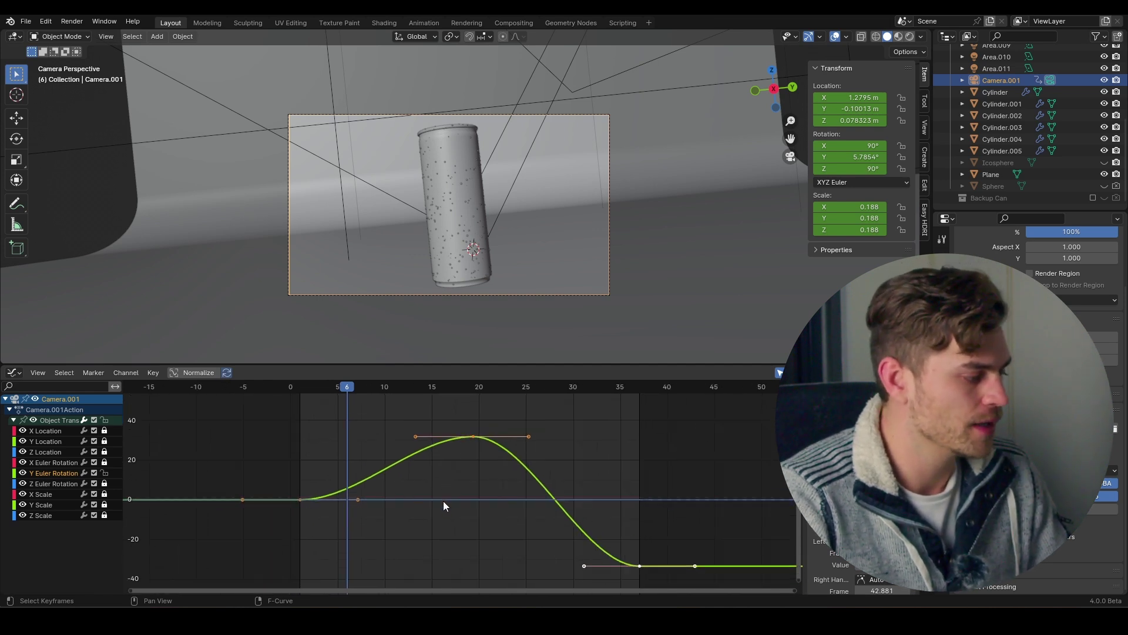
left_click(486, 493)
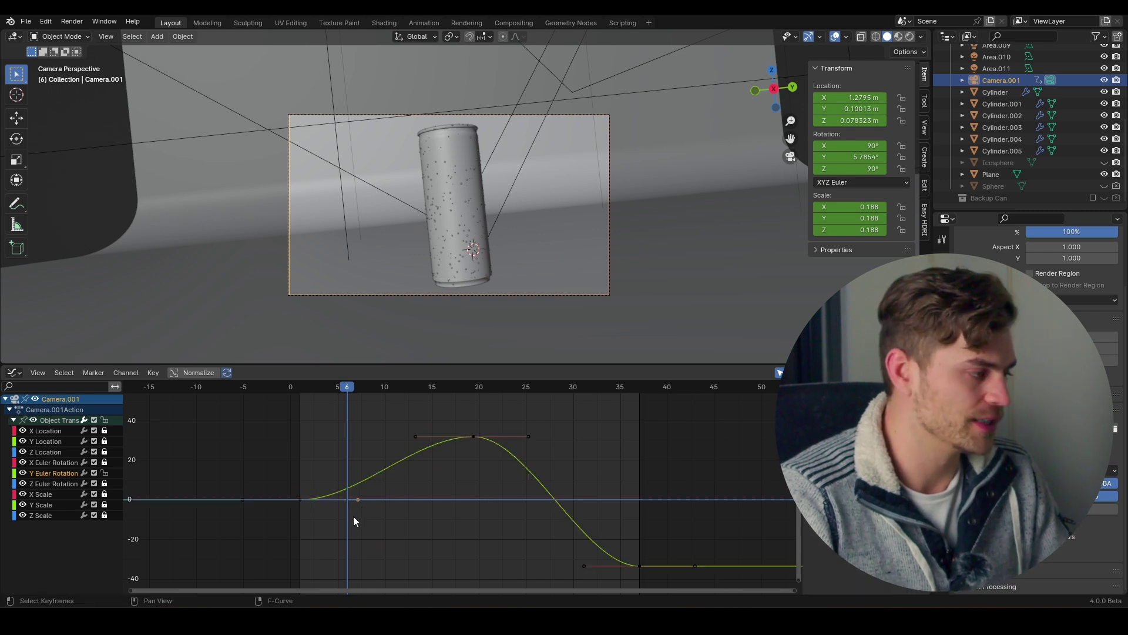
Set the handle type of the Y Euler Rotation curve's first and last keyframes to Free.
right_click(370, 497)
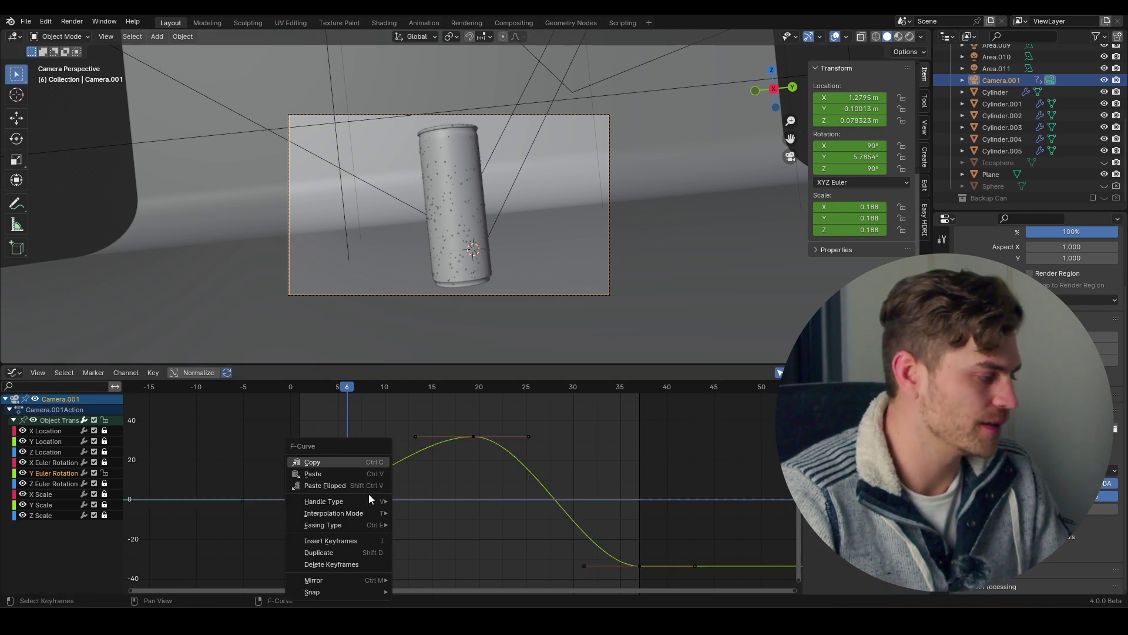
mouse_move(365, 498)
left_click(421, 504)
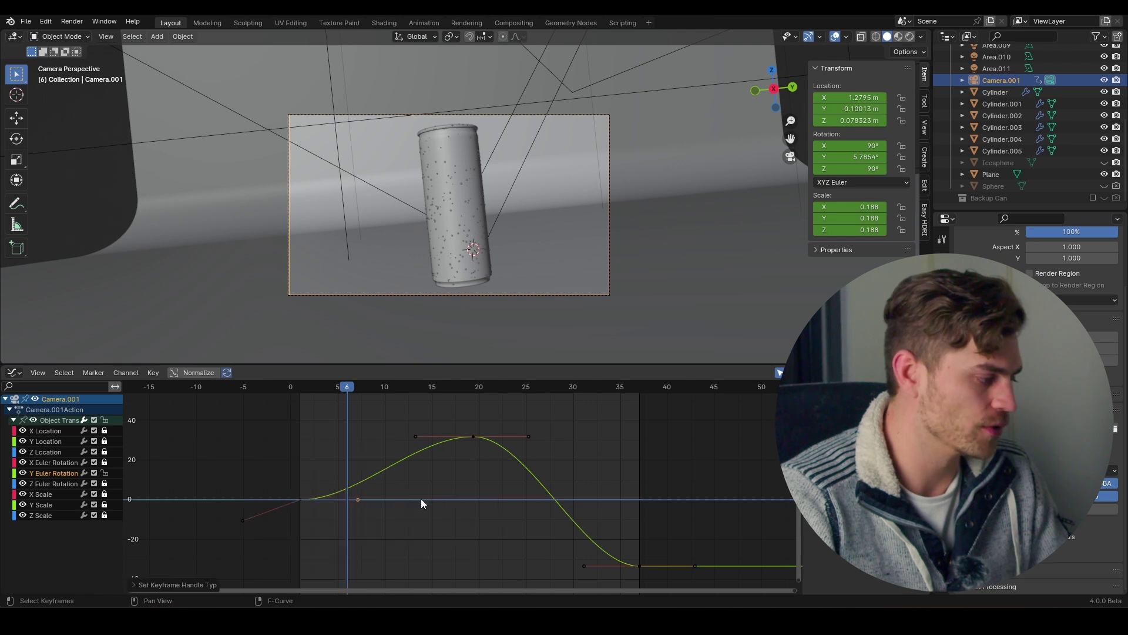
left_click(566, 518)
right_click(564, 579)
mouse_move(549, 501)
left_click(636, 503)
Raise the first keyframe's outgoing handle about 22 and the last keyframe's incoming handle about 43 to steepen the curve's start and end.
left_click_drag(393, 475, 343, 519)
key("g")
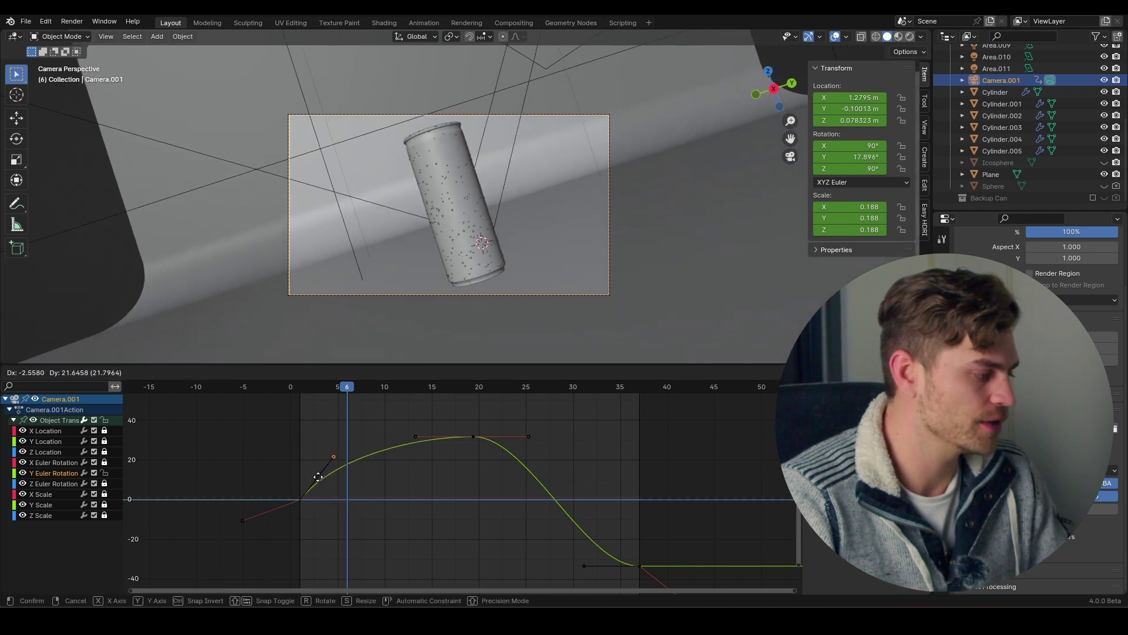
left_click(318, 473)
left_click_drag(598, 541, 563, 575)
key("g")
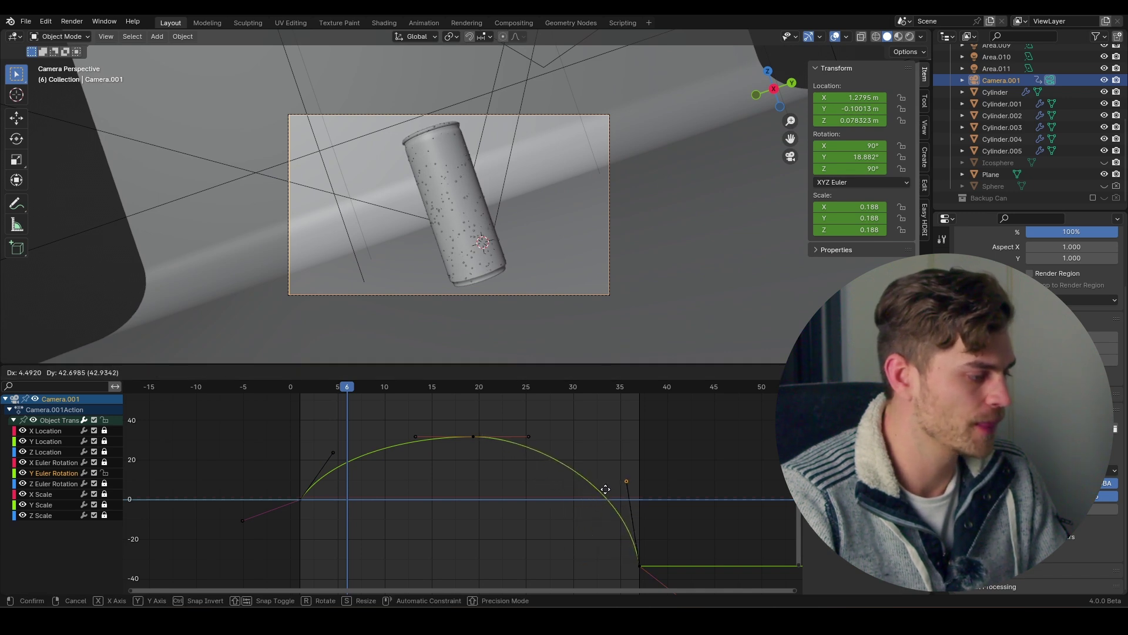
left_click(605, 489)
Play the camera animation from frame 1 to check the reshaped rotation curve.
left_click_drag(330, 389, 301, 396)
key("space")
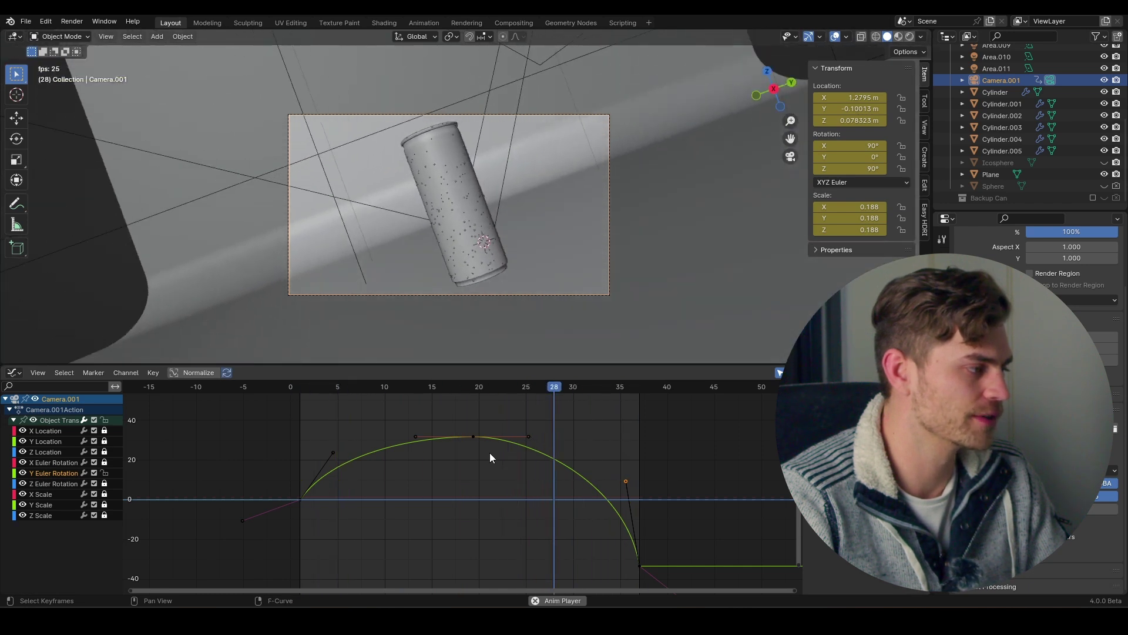
key("space")
Try to shift the curve's middle keyframe about 2.3 frames earlier along the time axis and preview the motion.
left_click_drag(511, 414, 448, 456)
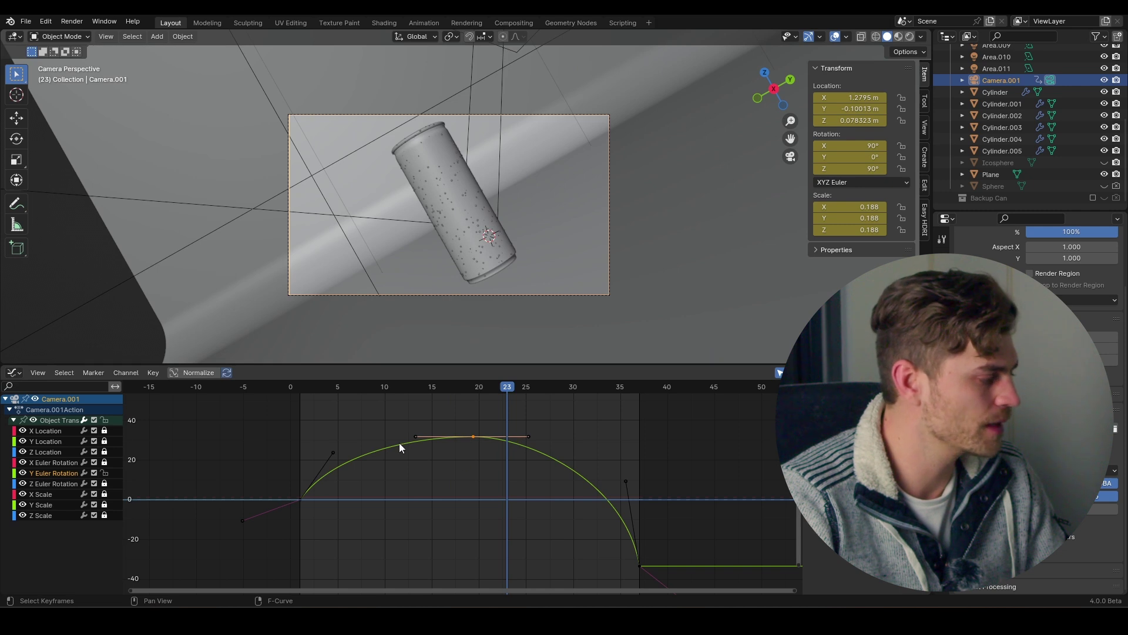
key("g")
key("x")
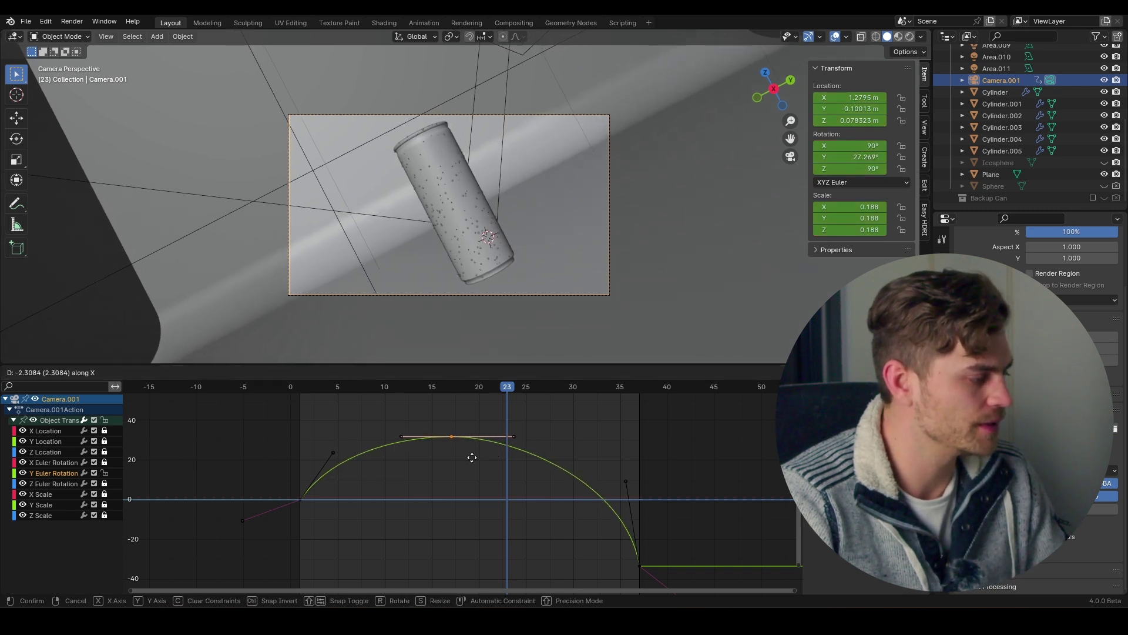
left_click(471, 456)
left_click(298, 389)
key("space")
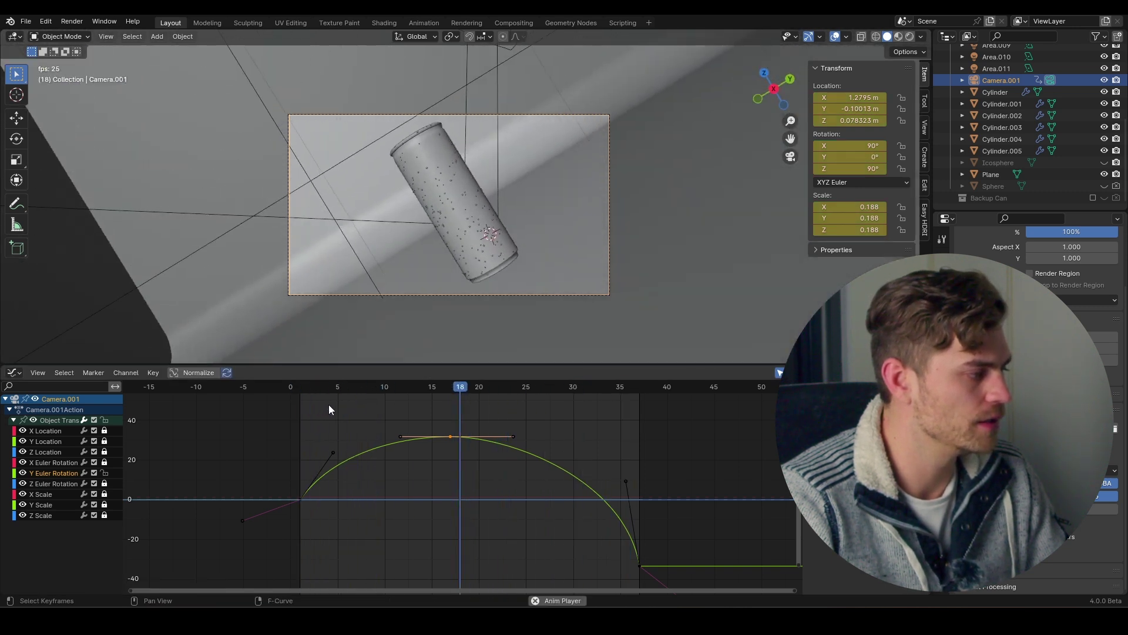
key("ctrl+z")
Preview the camera rotation from frame 1 and save the file.
left_click(301, 389)
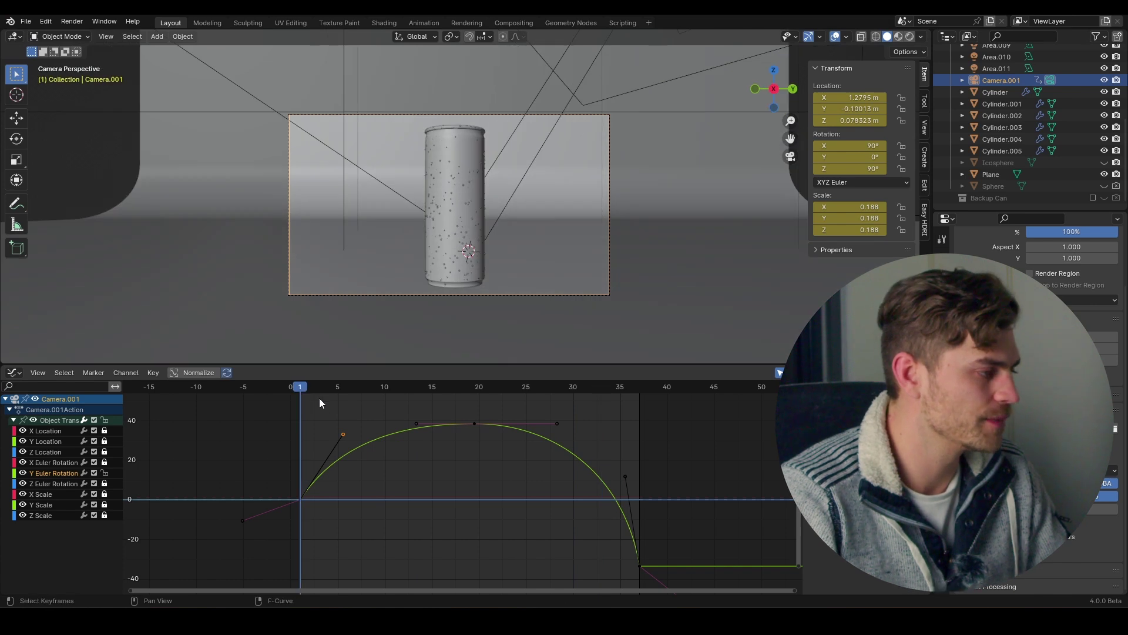
key("space")
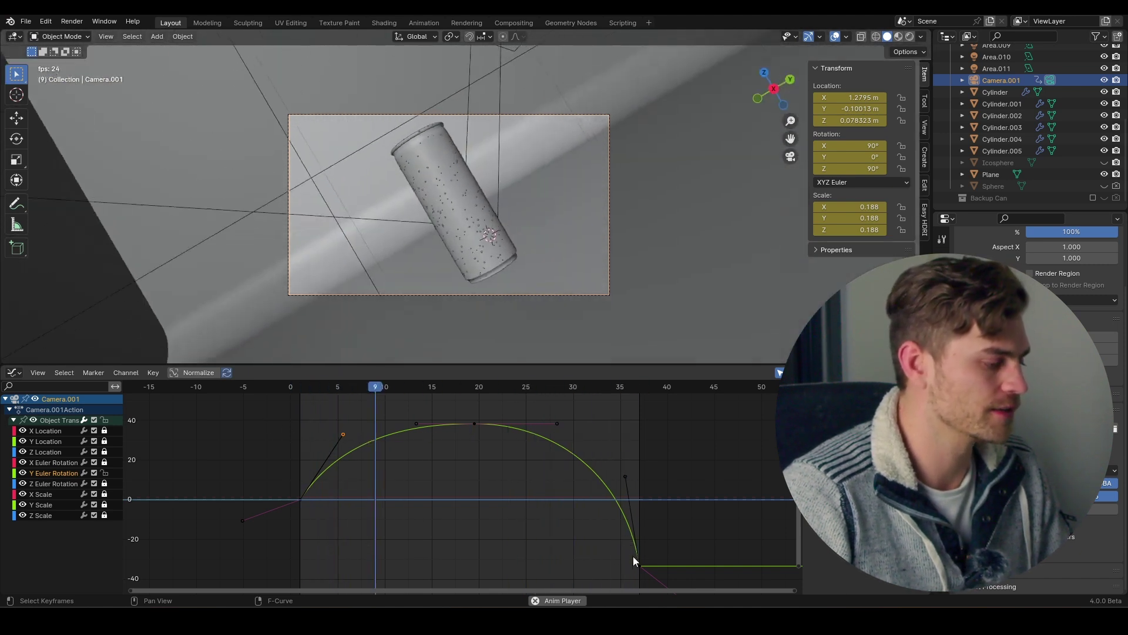
key("space")
key("ctrl+s")
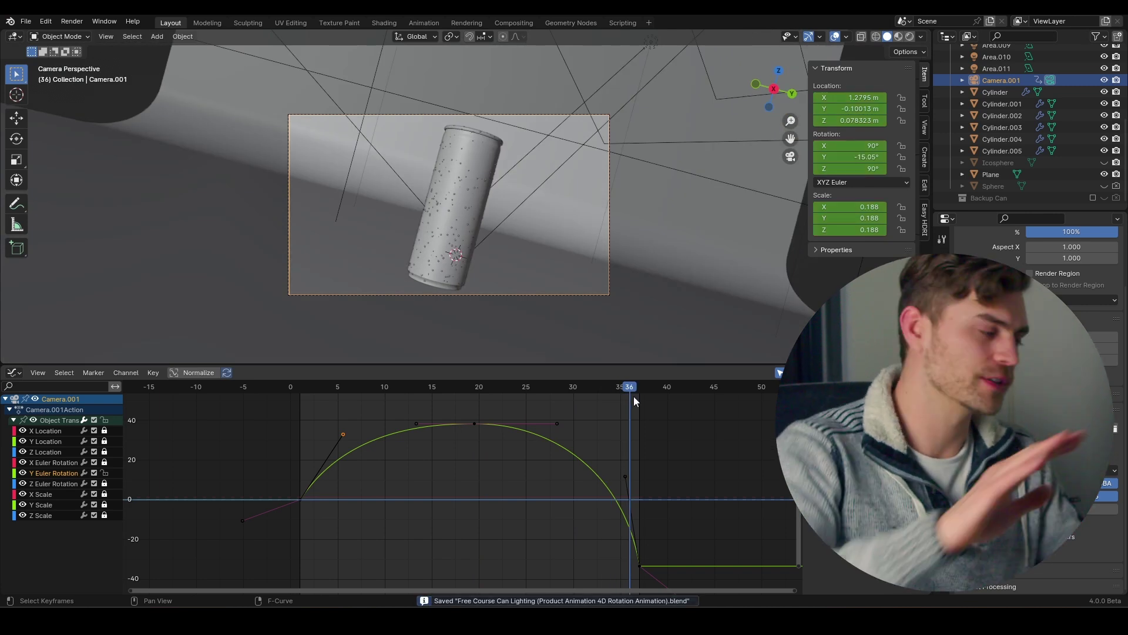
Replay the camera animation from about frame 24, save the file again, and return to frame 1.
left_click(520, 389)
key("space")
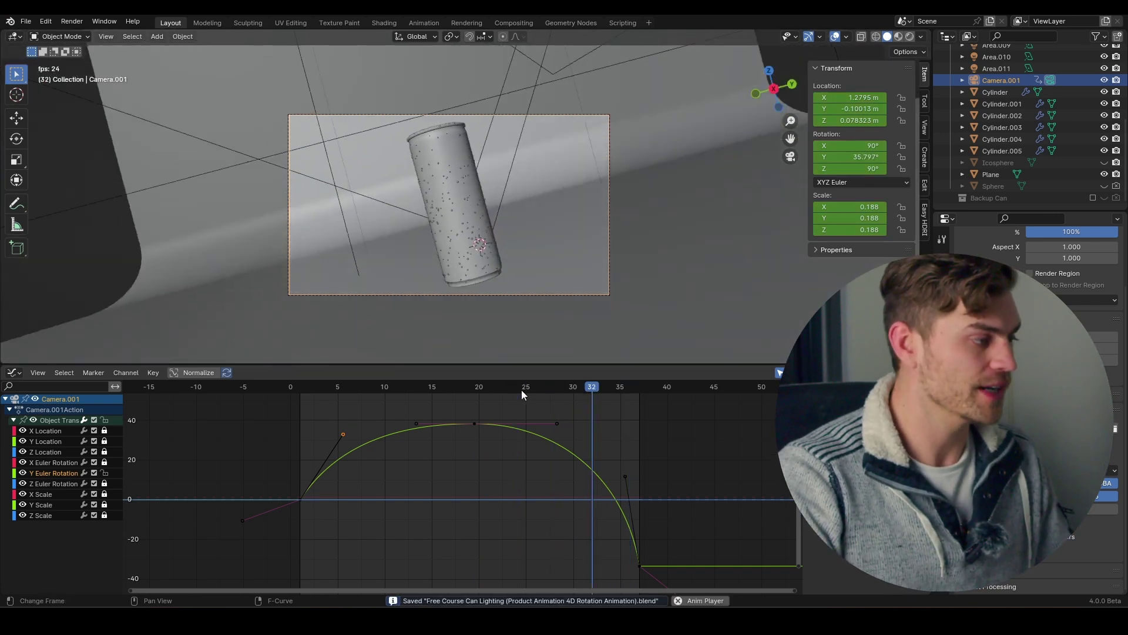
key("space")
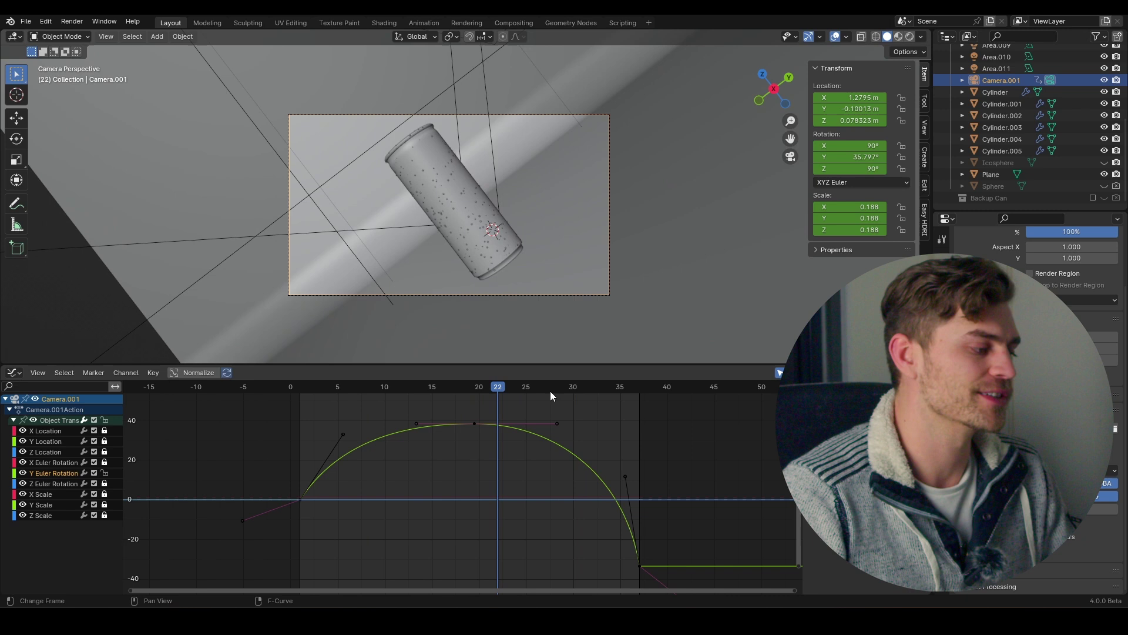
left_click(517, 390)
key("space")
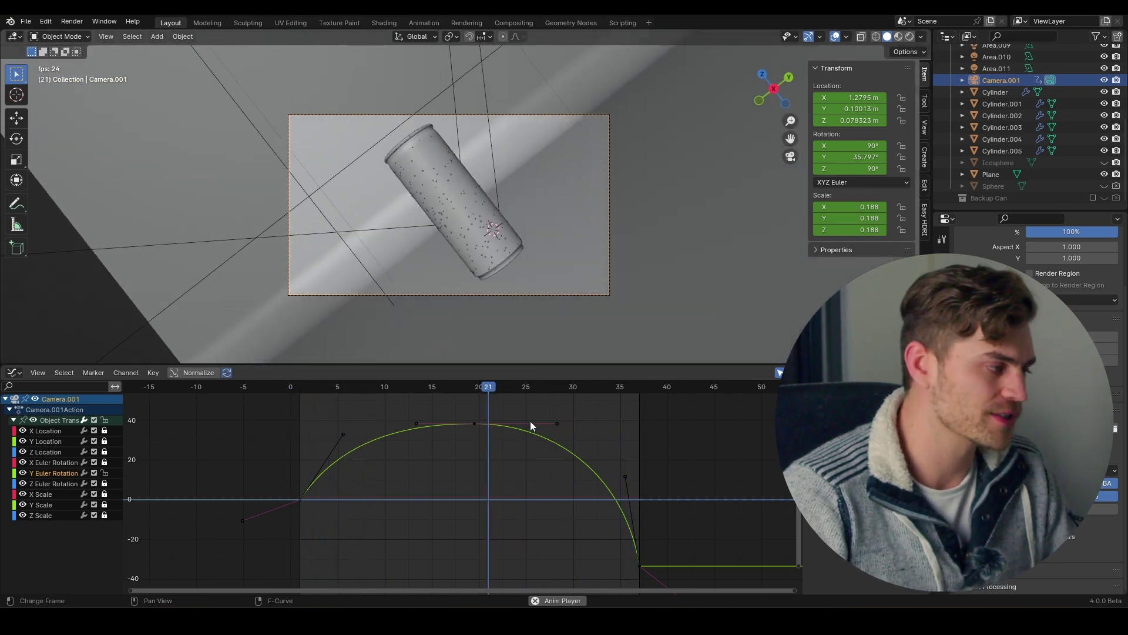
key("space")
key("ctrl+s")
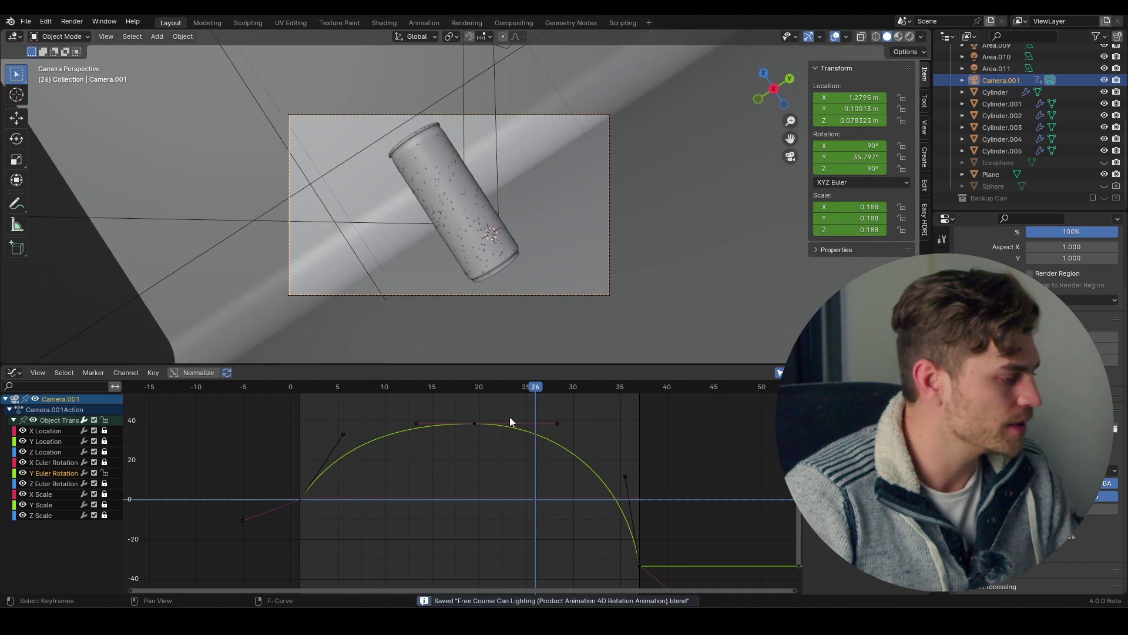
left_click_drag(496, 391, 301, 421)
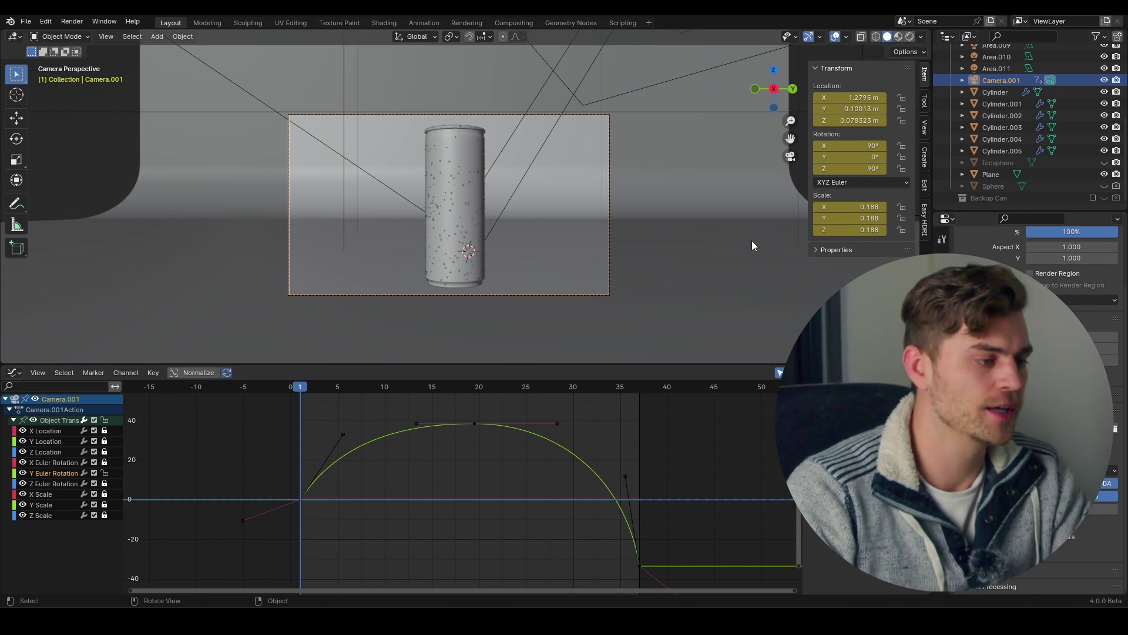
Create a folder named Black Color Rotation Animation inside the Color Rotation Animation folder and set it as the render output location.
left_click(1115, 429)
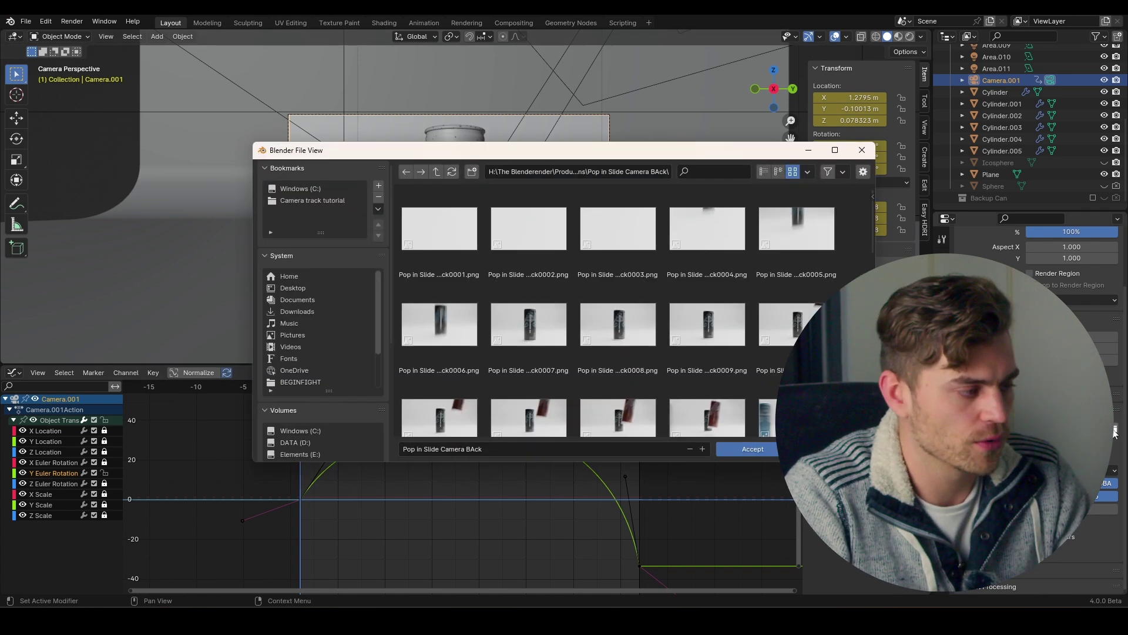
right_click(406, 178)
left_click(411, 297)
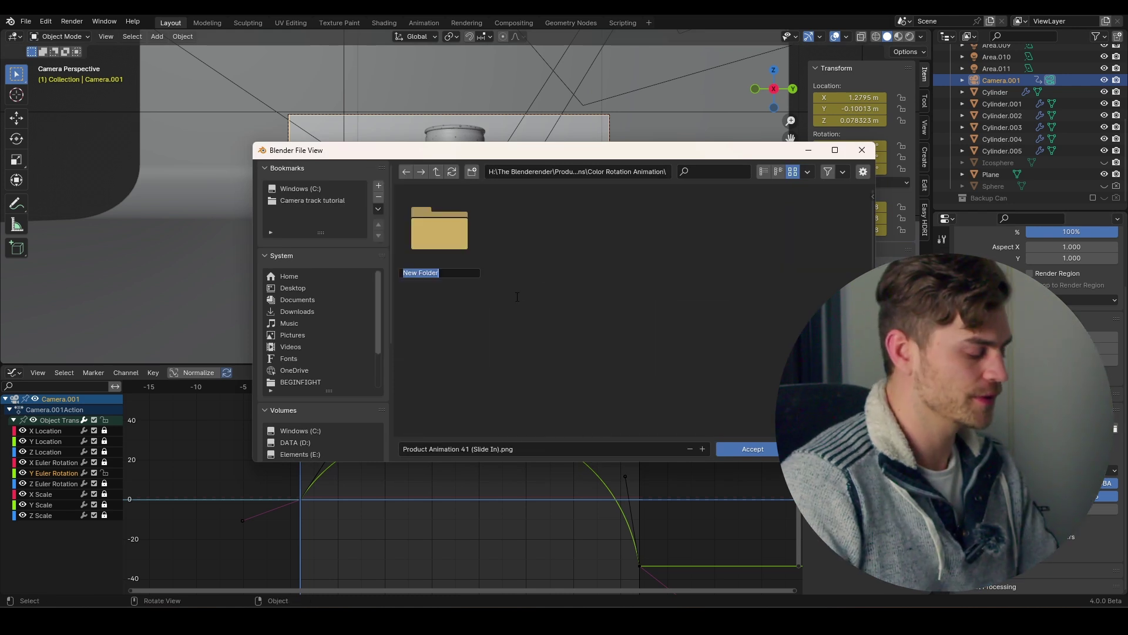
type("Black C")
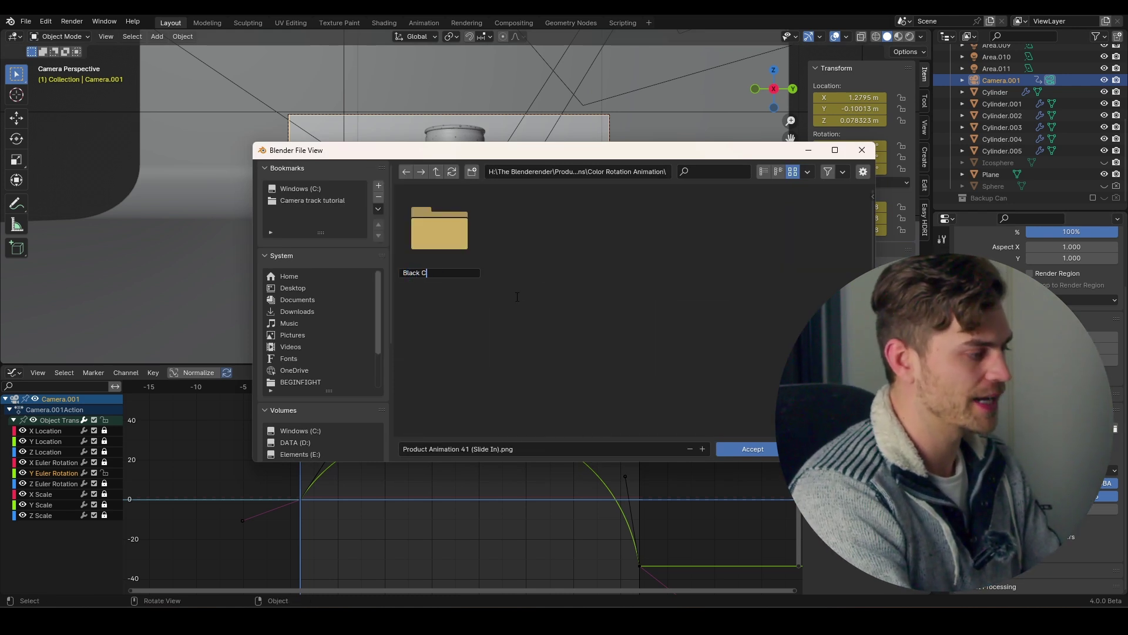
type("olor Rotation")
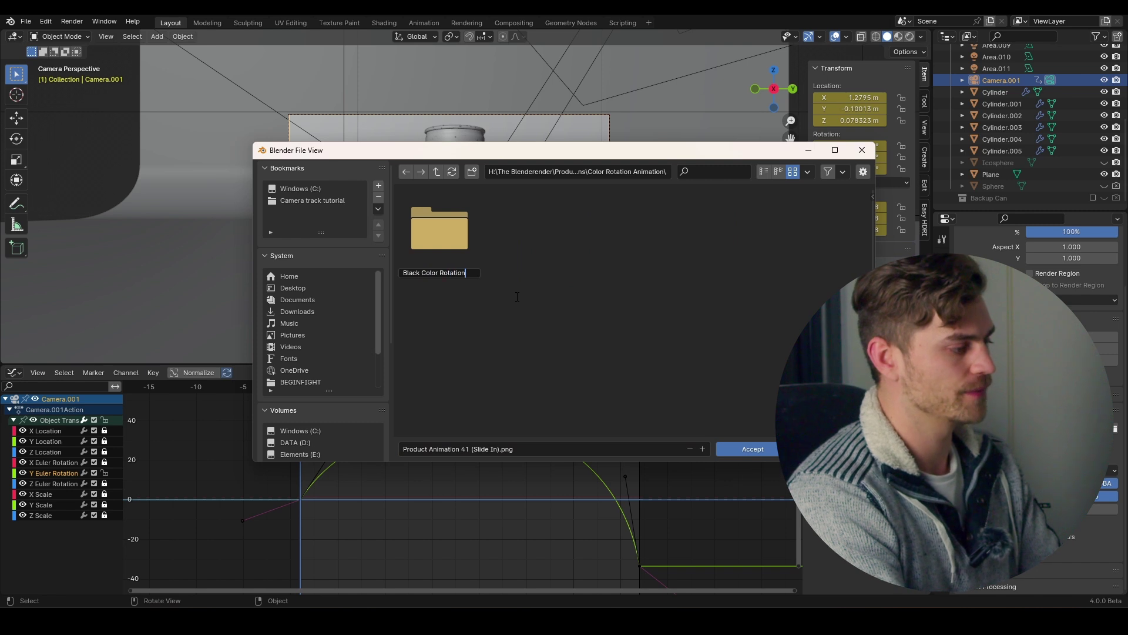
type(" Animation")
key("Return")
key("Return")
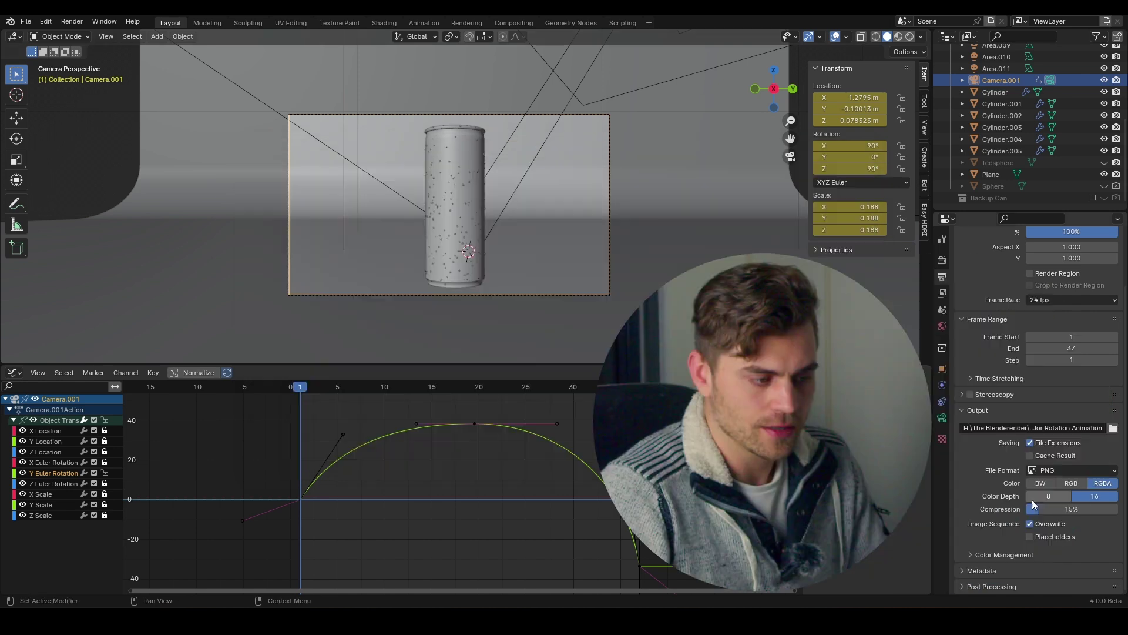
Choose GPU Compute as the Cycles render device and check the sampling and Motion Blur settings.
scroll(1021, 347, "up", 3)
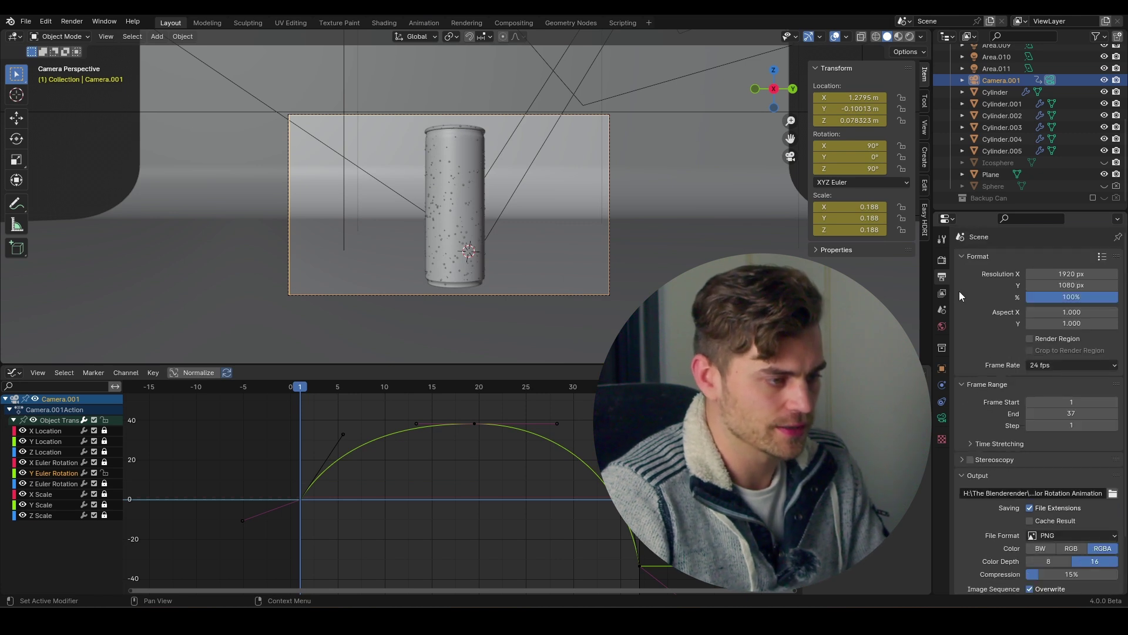
left_click(942, 260)
left_click(1066, 287)
left_click(1058, 313)
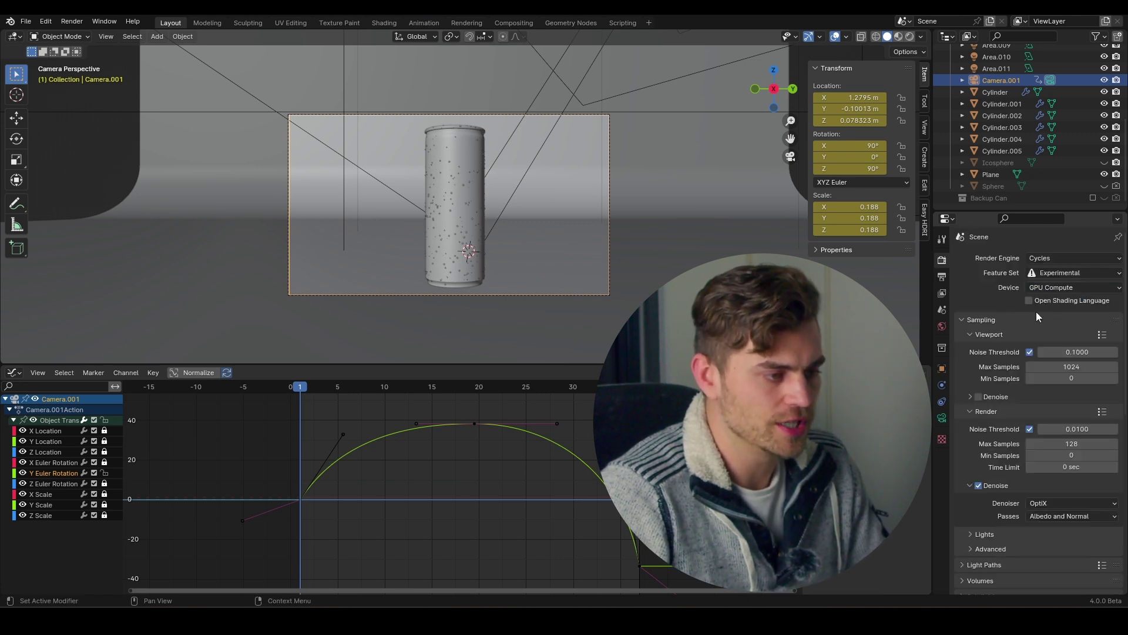
scroll(1010, 288, "down", 8)
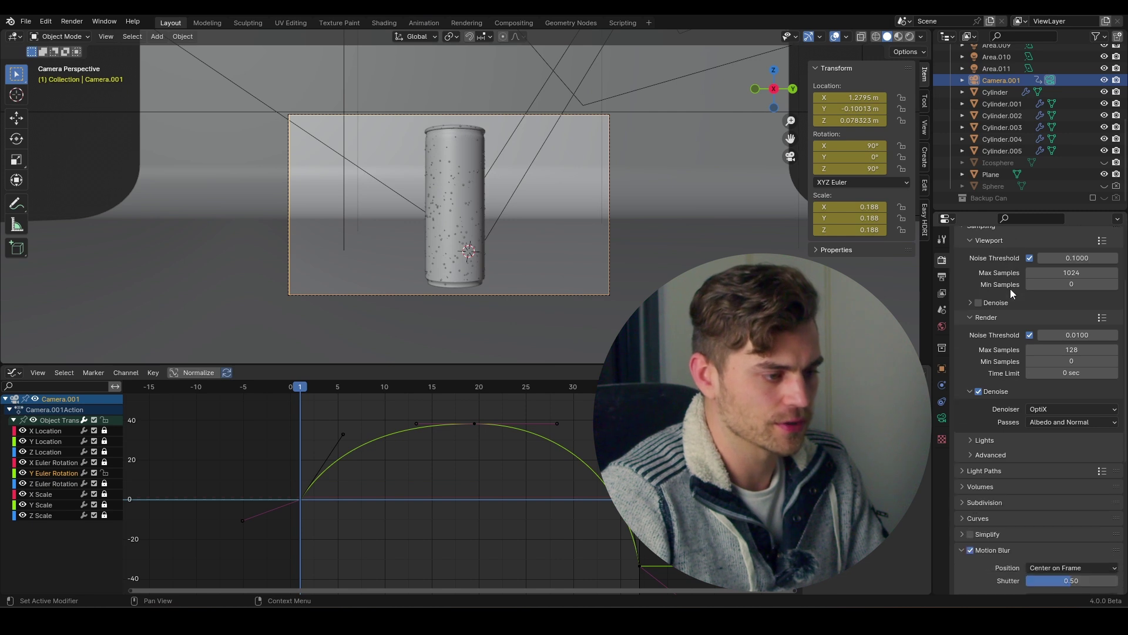
scroll(993, 330, "down", 5)
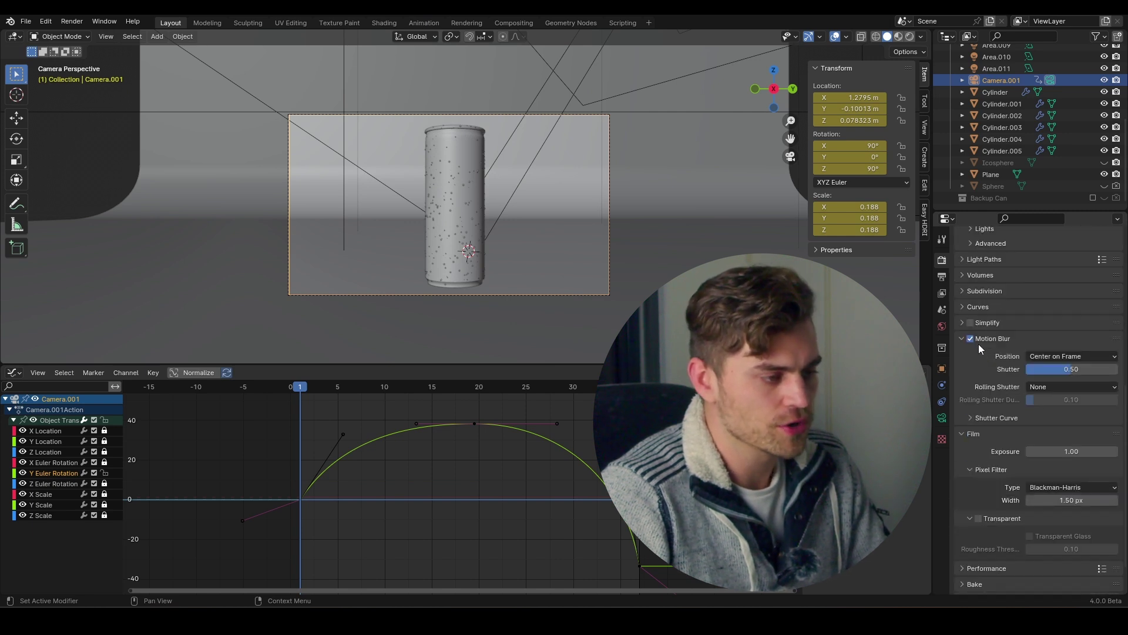
scroll(1011, 468, "up", 13)
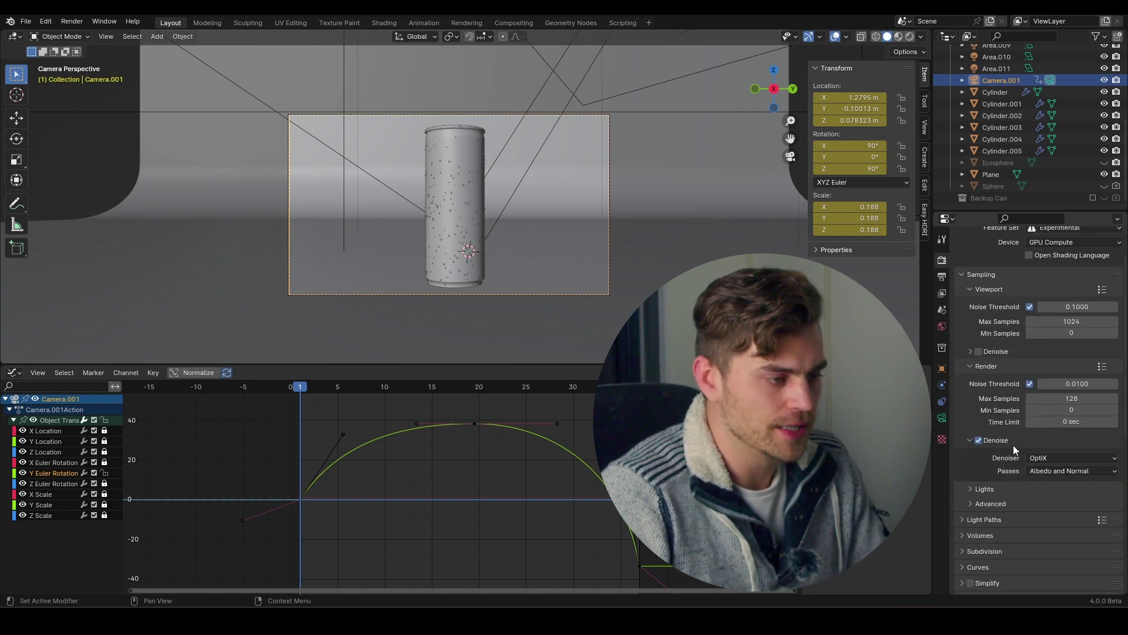
Set the render's max samples to 1024 and noise threshold to 0.1, and start a render.
left_click(1061, 445)
type("1024")
key("Return")
left_click(1080, 444)
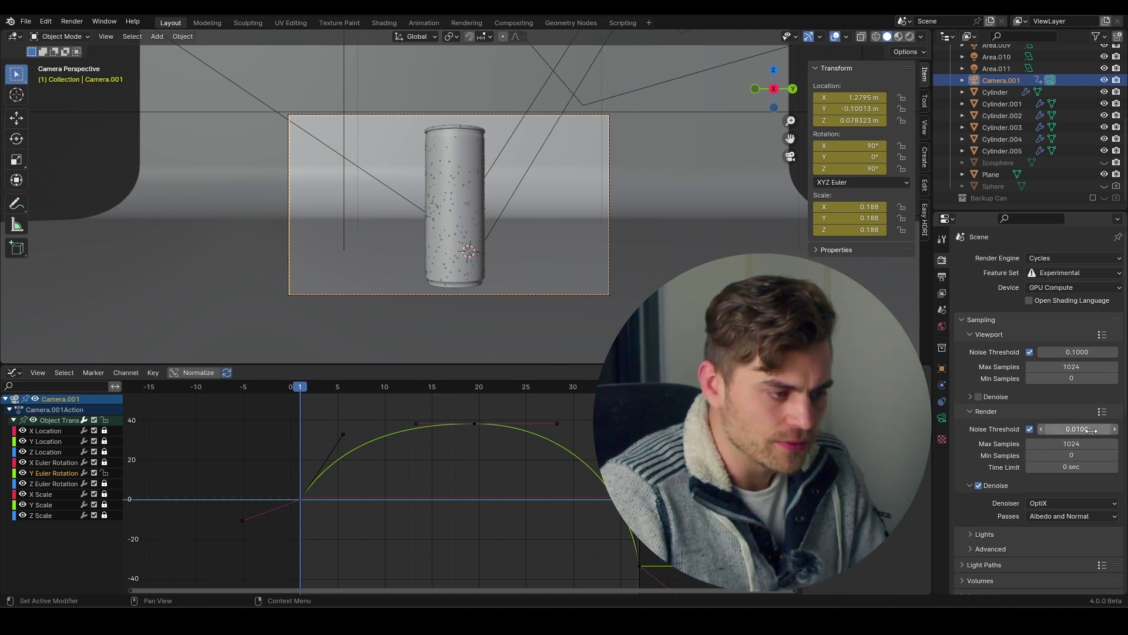
left_click(1086, 429)
left_click(1086, 429)
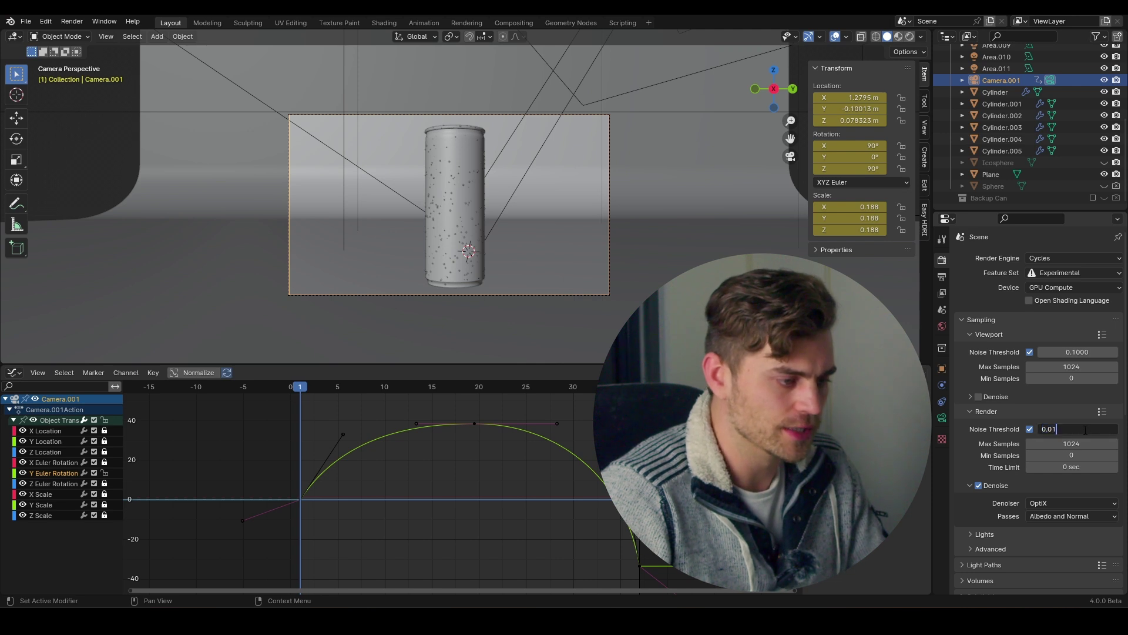
type("1")
key("Return")
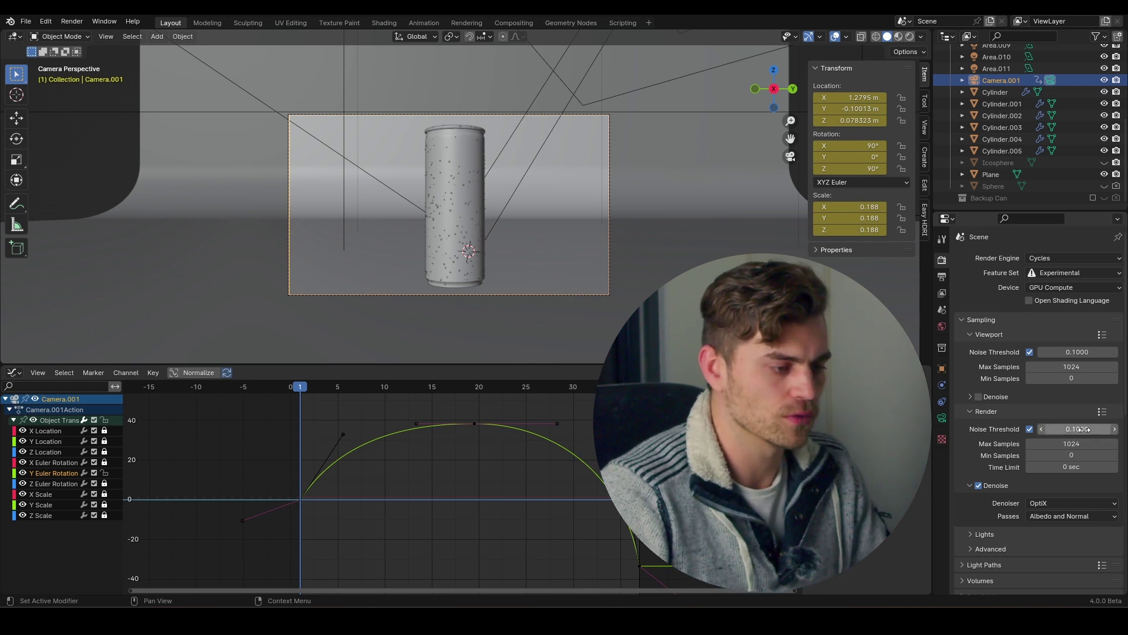
key("F12")
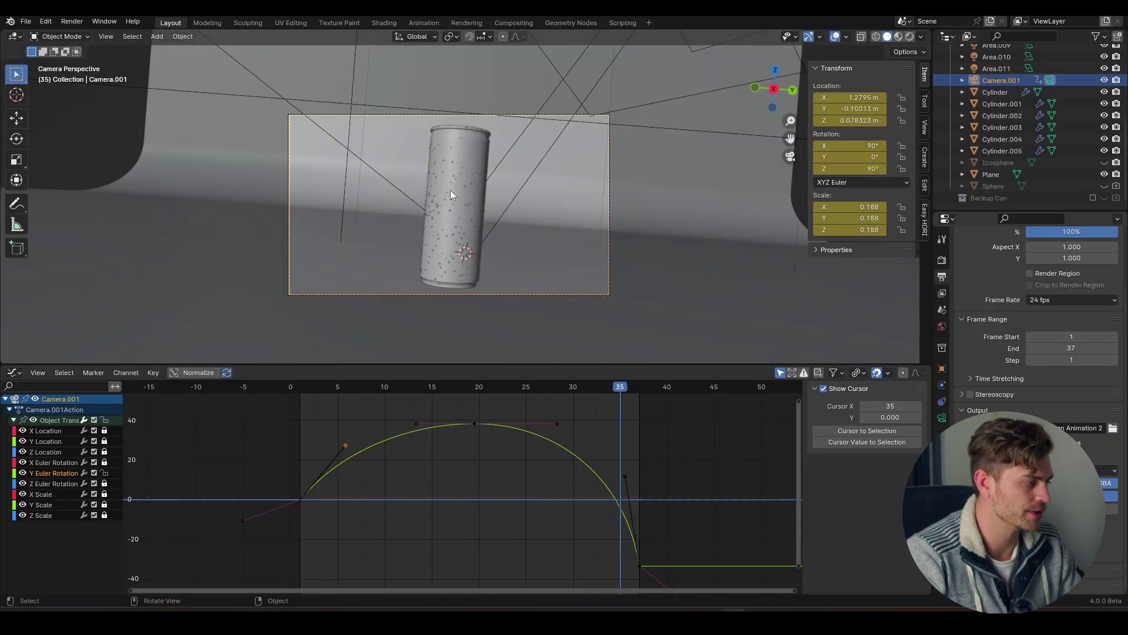
Show the can body's Text Body material in the Shader Editor and make it a single-user copy.
left_click(451, 190)
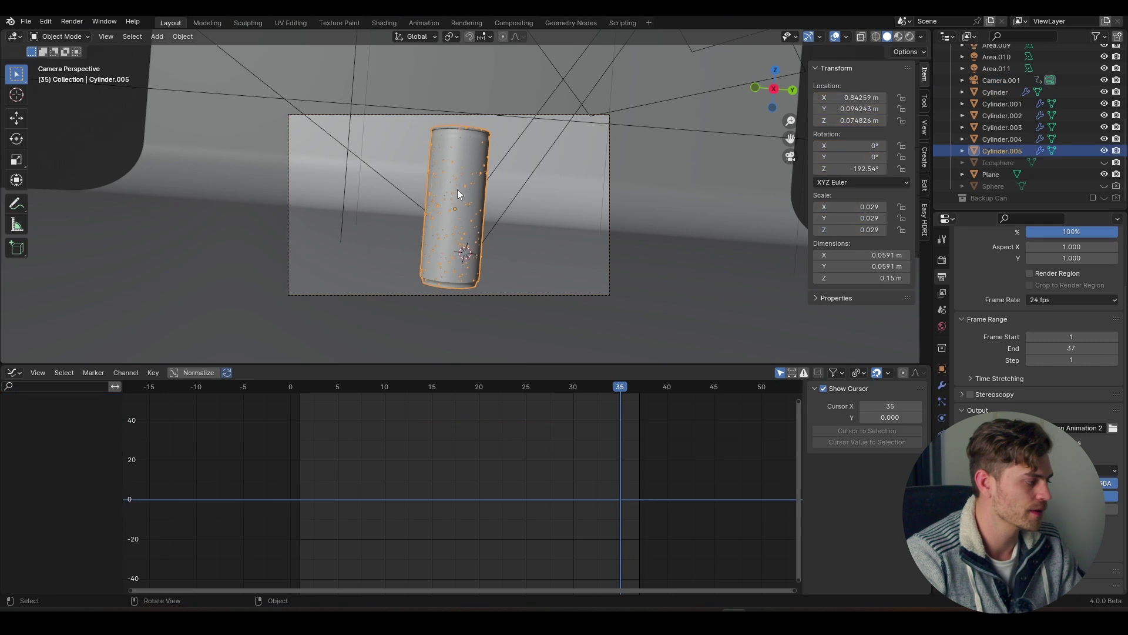
left_click(14, 372)
left_click(56, 482)
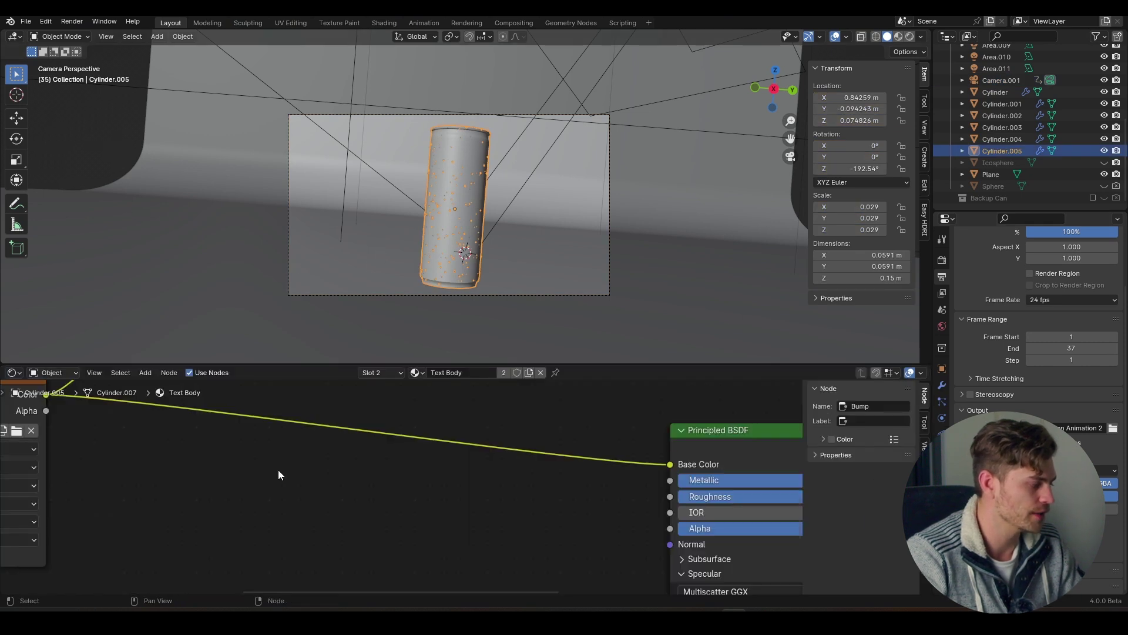
left_click(529, 377)
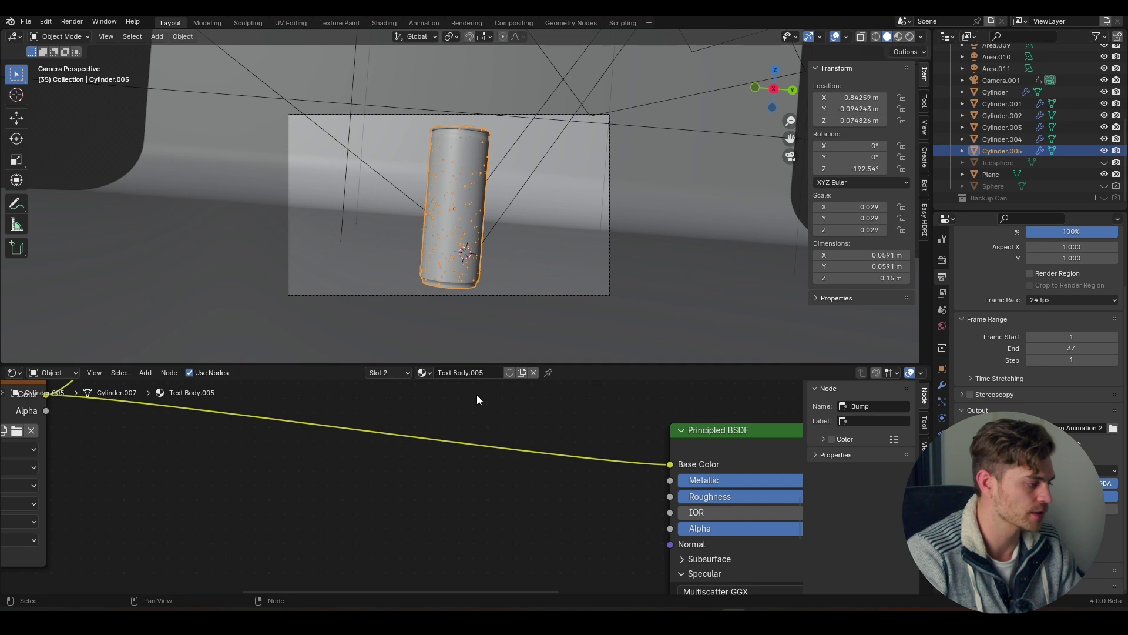
Insert a Mix Color node between the Can Text 2.png texture and the Principled BSDF's Base Color in the can body material.
scroll(458, 412, "down", 5)
scroll(280, 450, "up", 2)
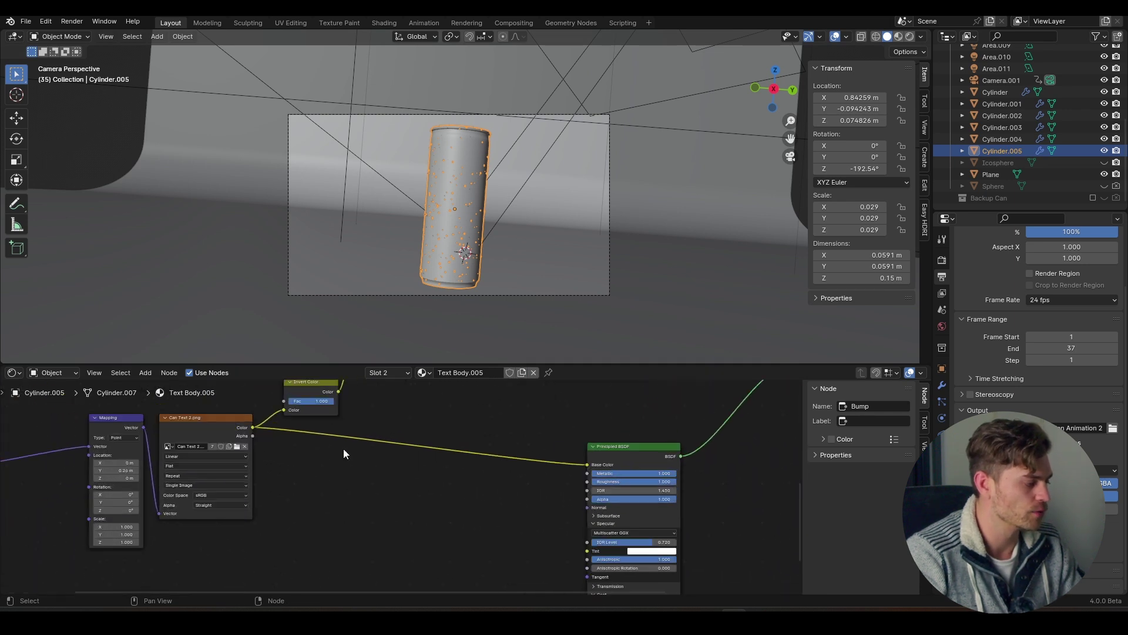
left_click(225, 425)
left_click(639, 446)
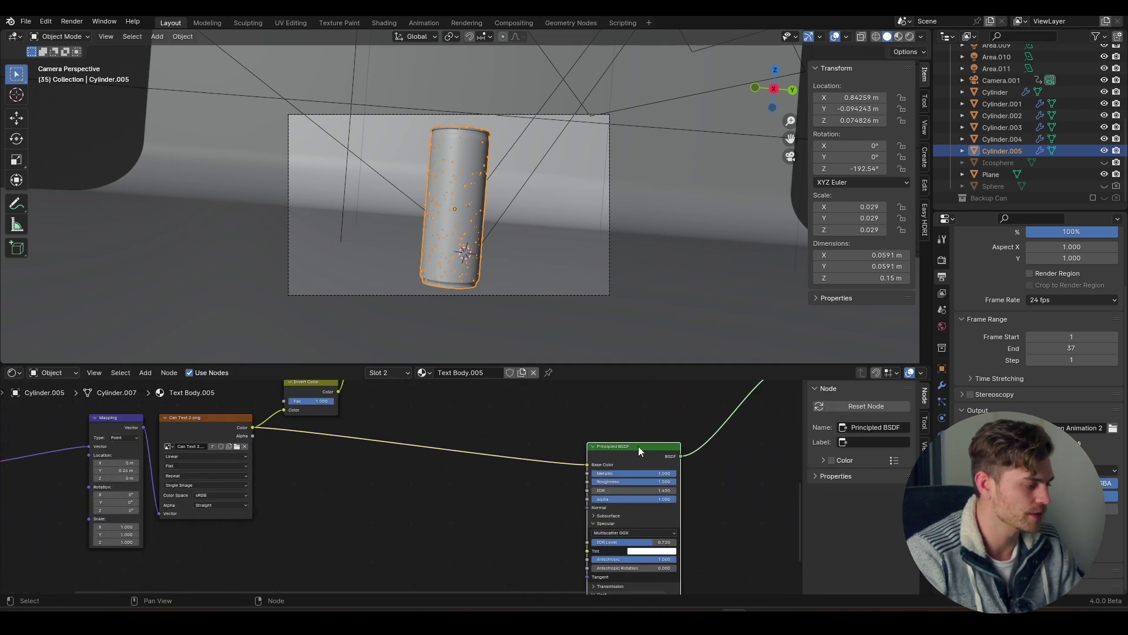
scroll(535, 450, "down", 2)
scroll(523, 445, "down", 4)
scroll(513, 471, "up", 2)
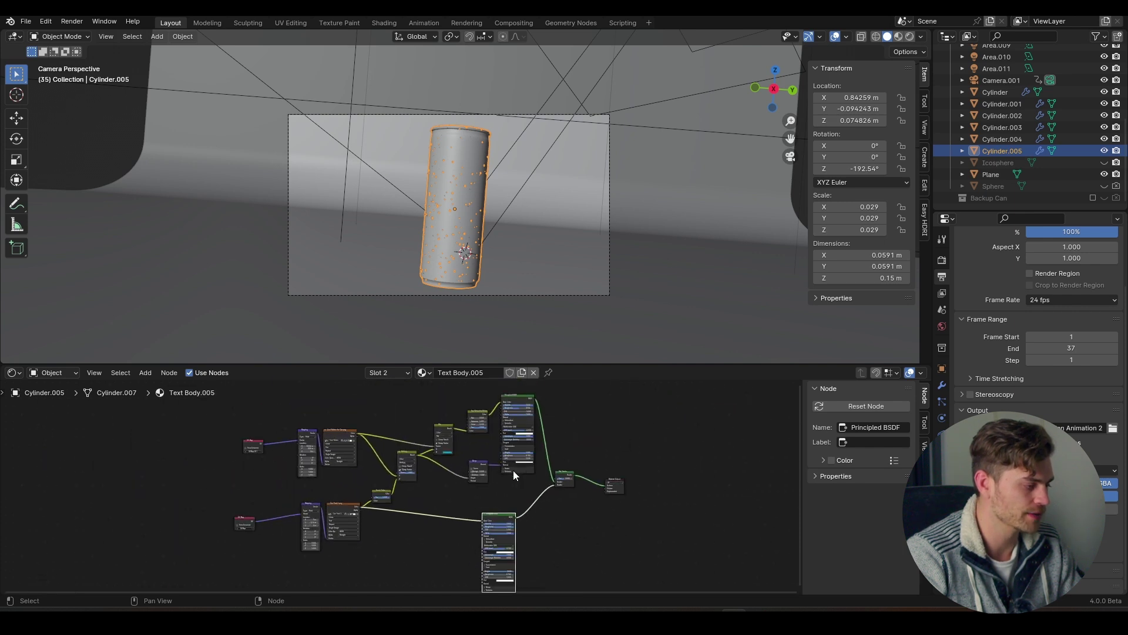
scroll(497, 534, "up", 5)
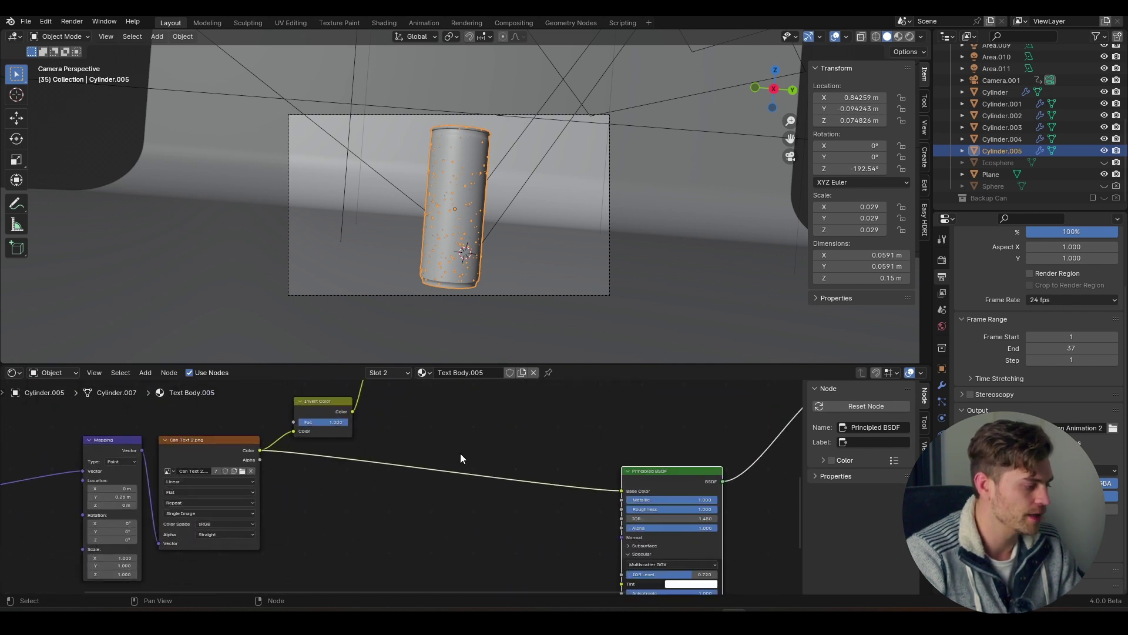
key("shift+a")
type("mi")
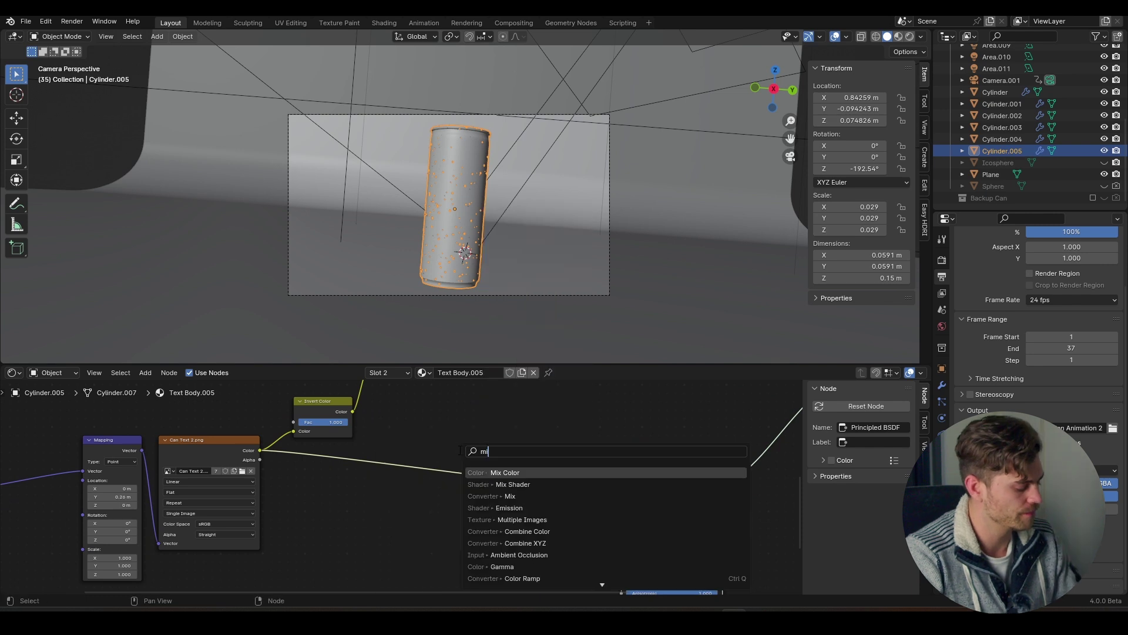
key("Return")
left_click(429, 460)
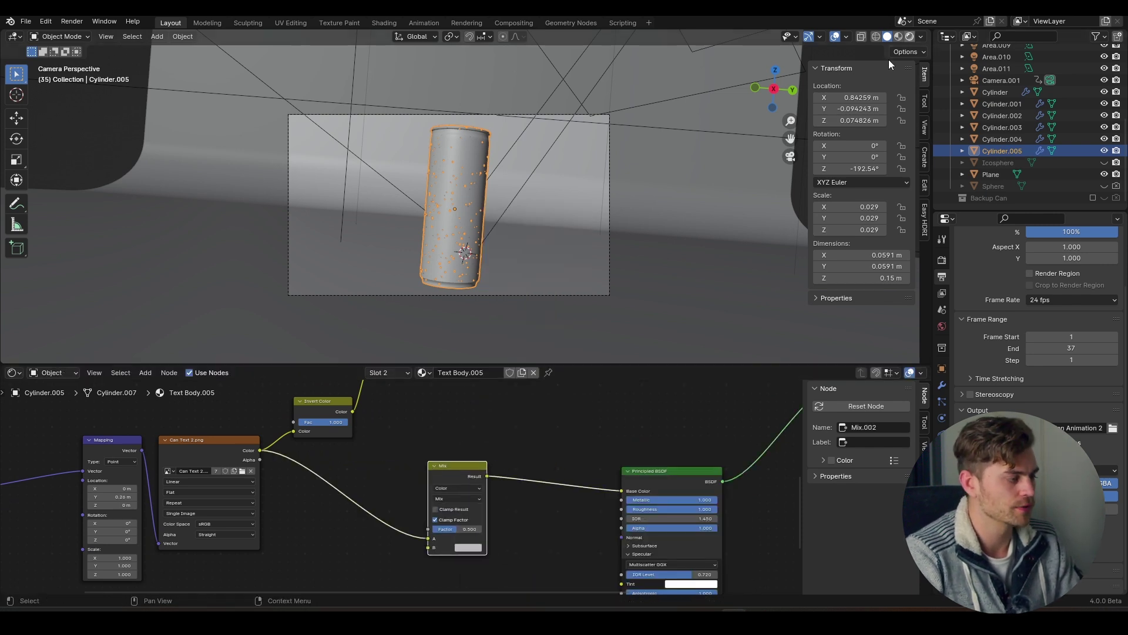
Show the rendered preview of the row of cans and set the green can's Mix node colour to hex 12EE00.
left_click(910, 37)
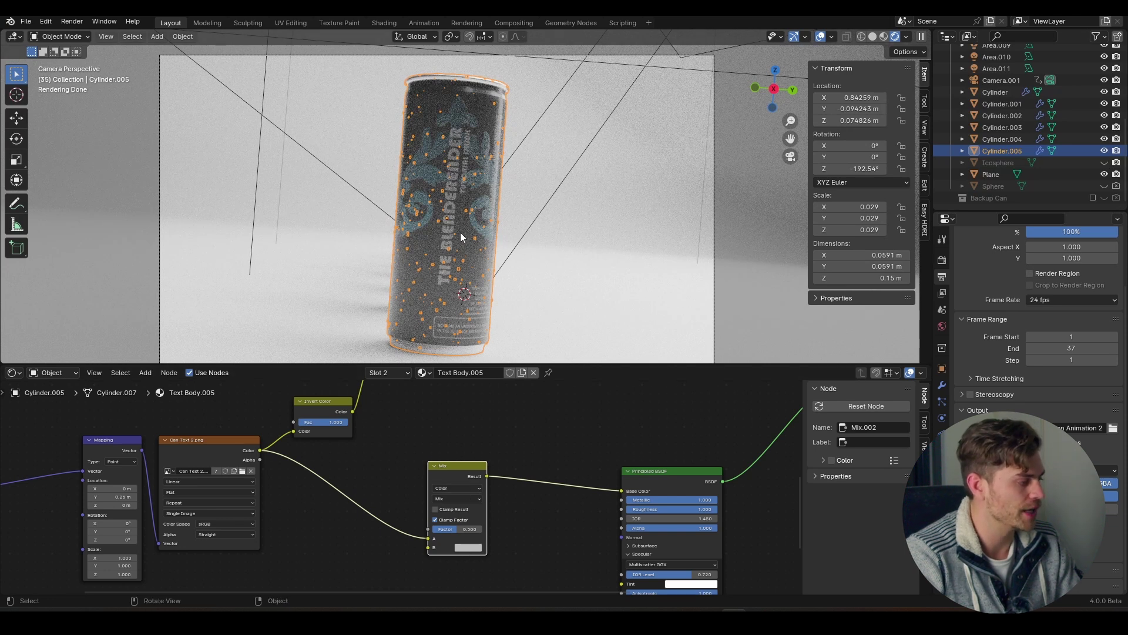
middle_click_drag(454, 221, 477, 210)
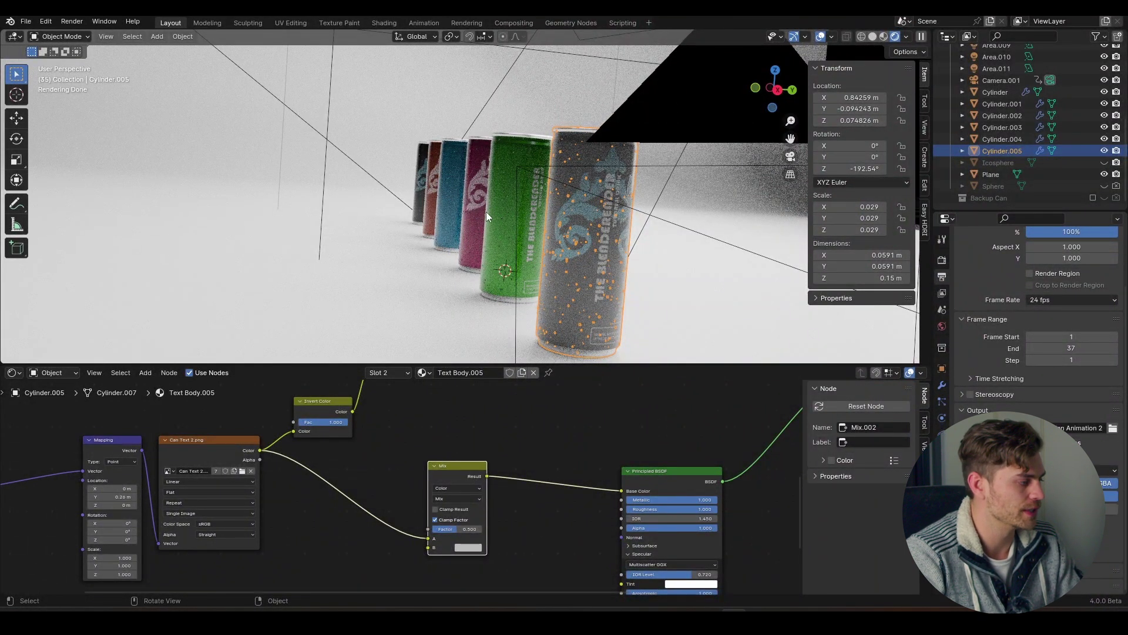
left_click(492, 218)
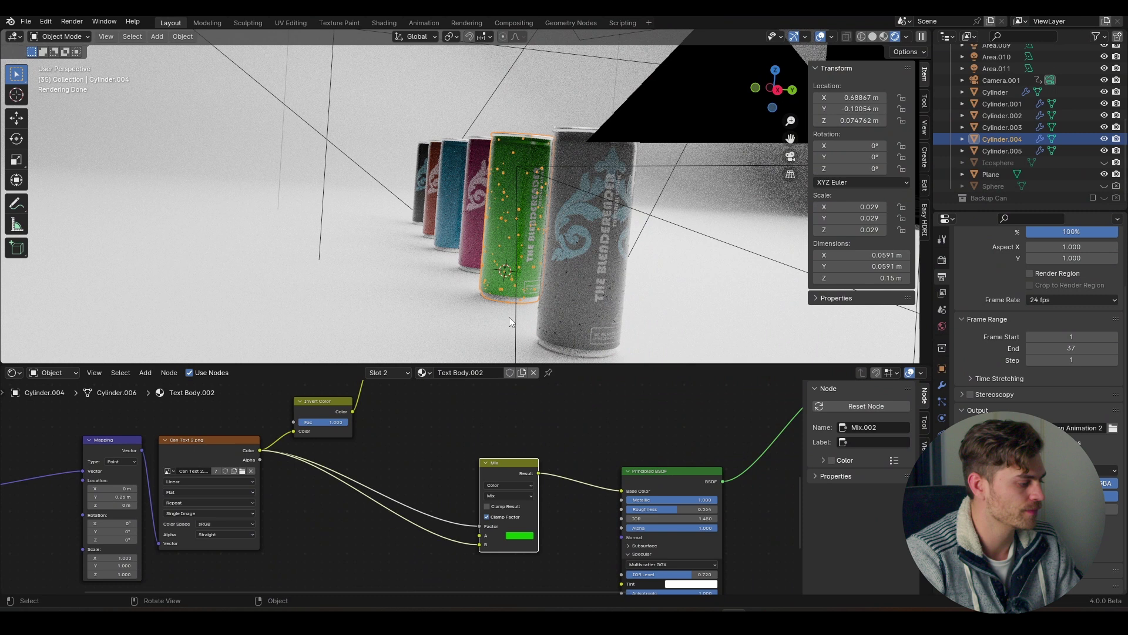
middle_click_drag(486, 435, 478, 437)
left_click(516, 540)
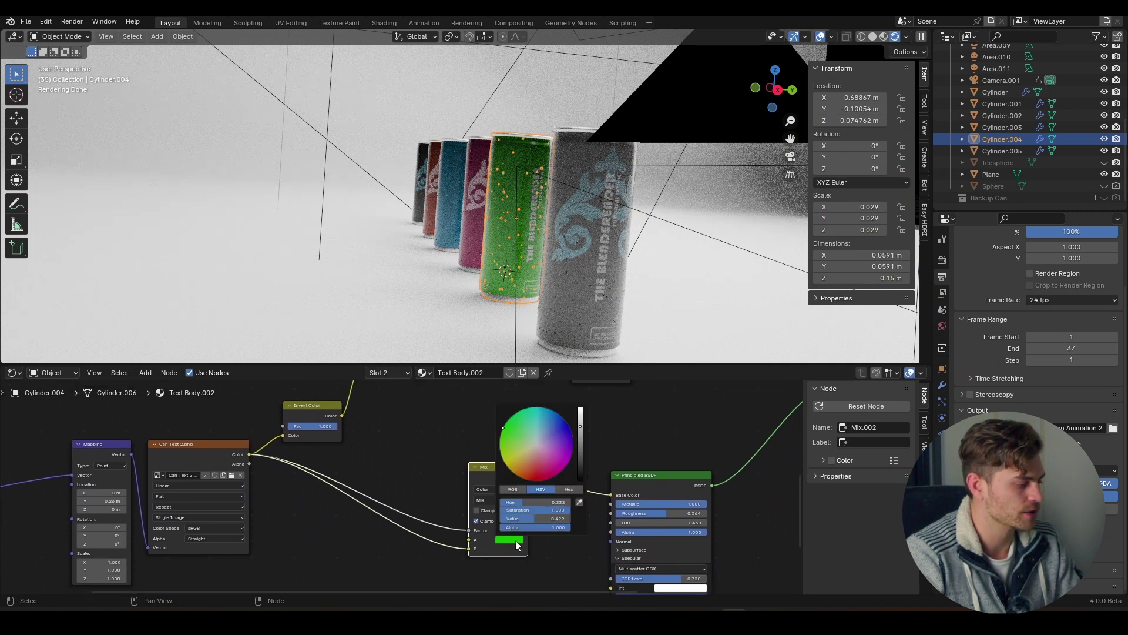
left_click(568, 489)
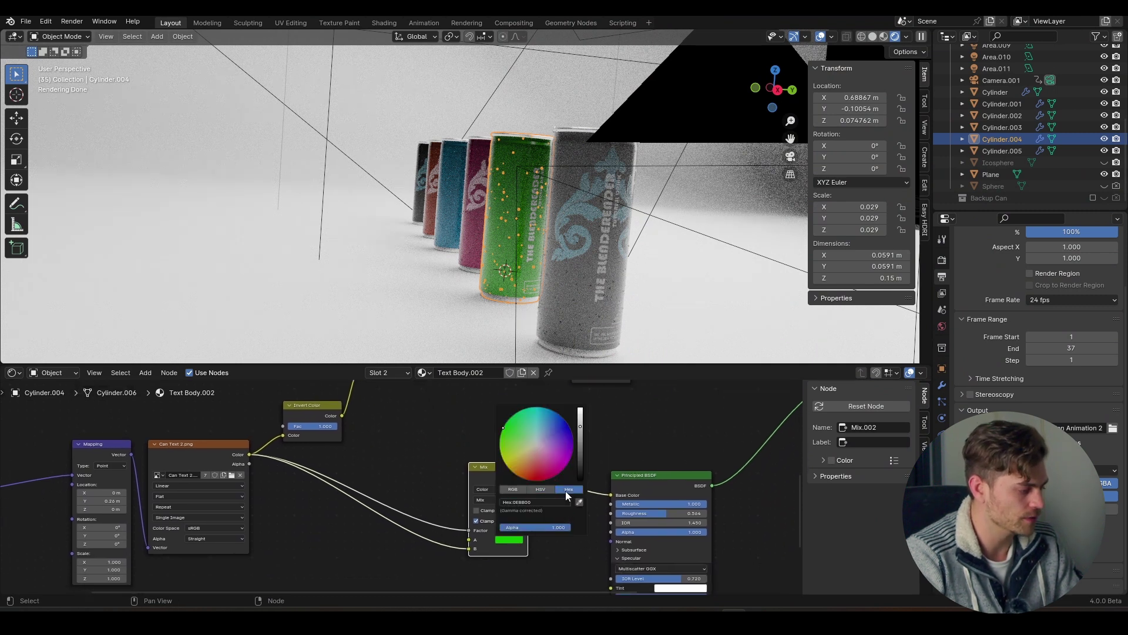
type("12EE00")
left_click(533, 504)
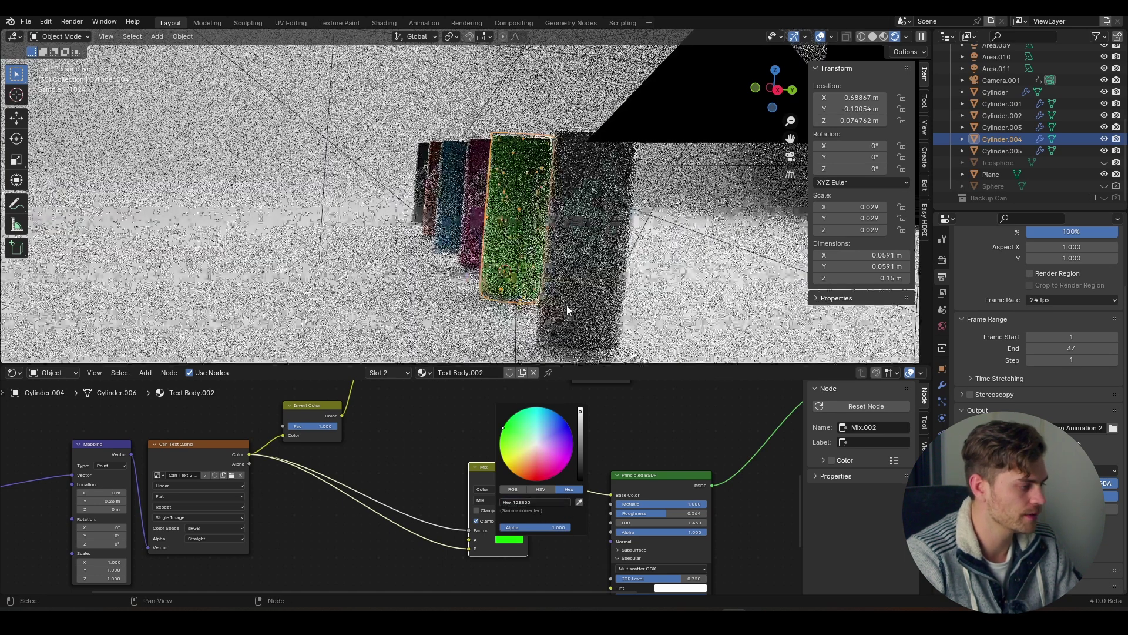
Select the front can and set colour B of its new Mix node to hex 12EE00.
left_click(583, 287)
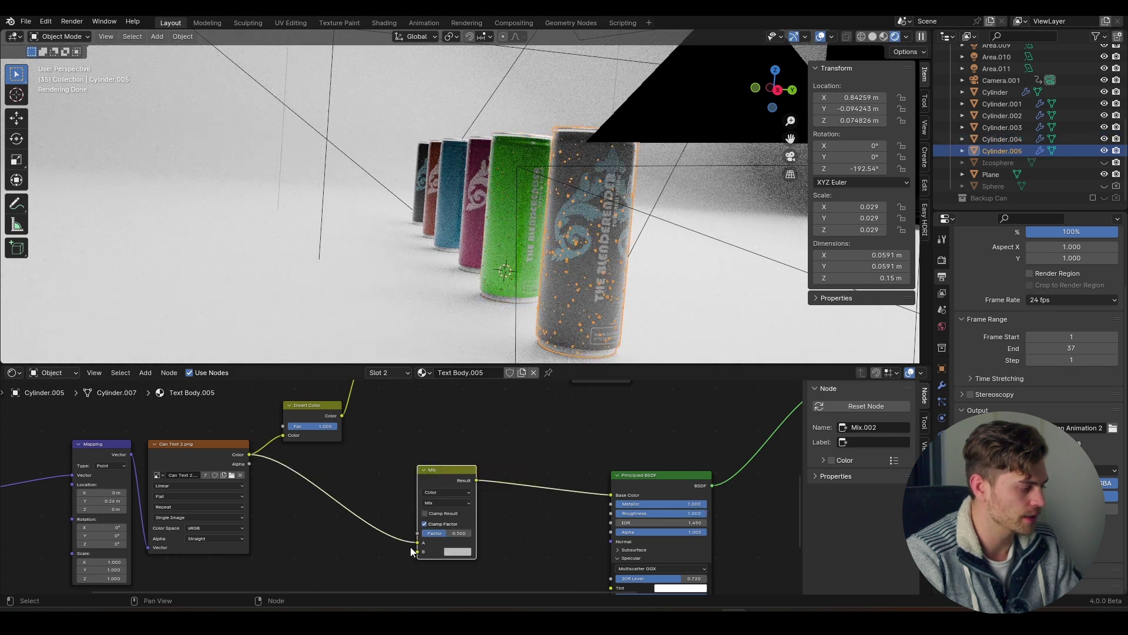
left_click(458, 551)
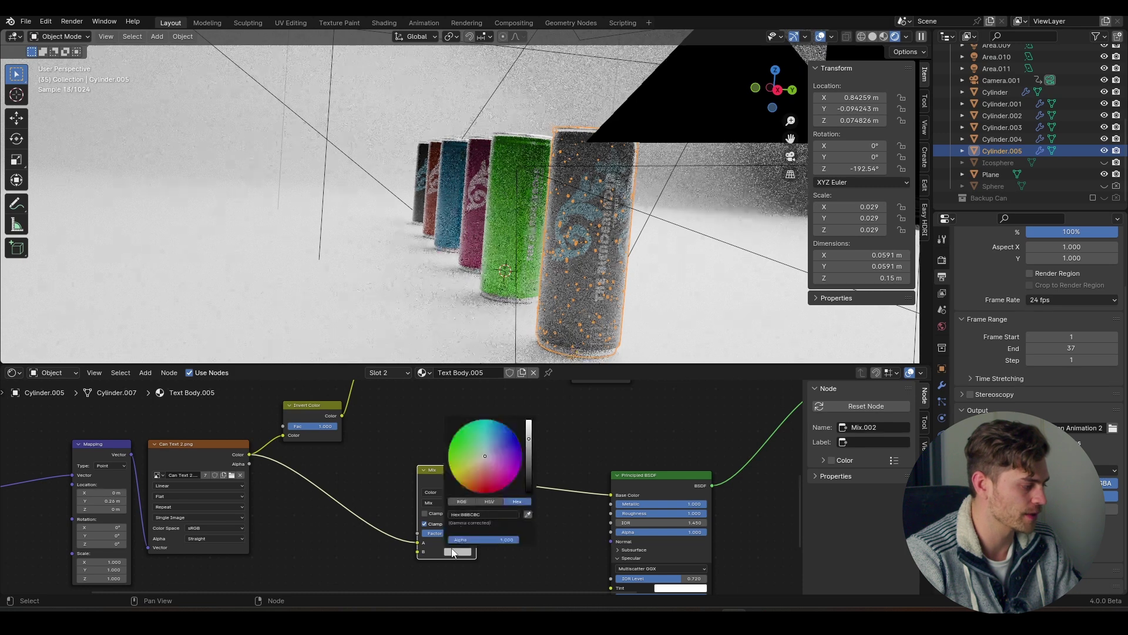
left_click(506, 514)
type("12EE00")
key("Return")
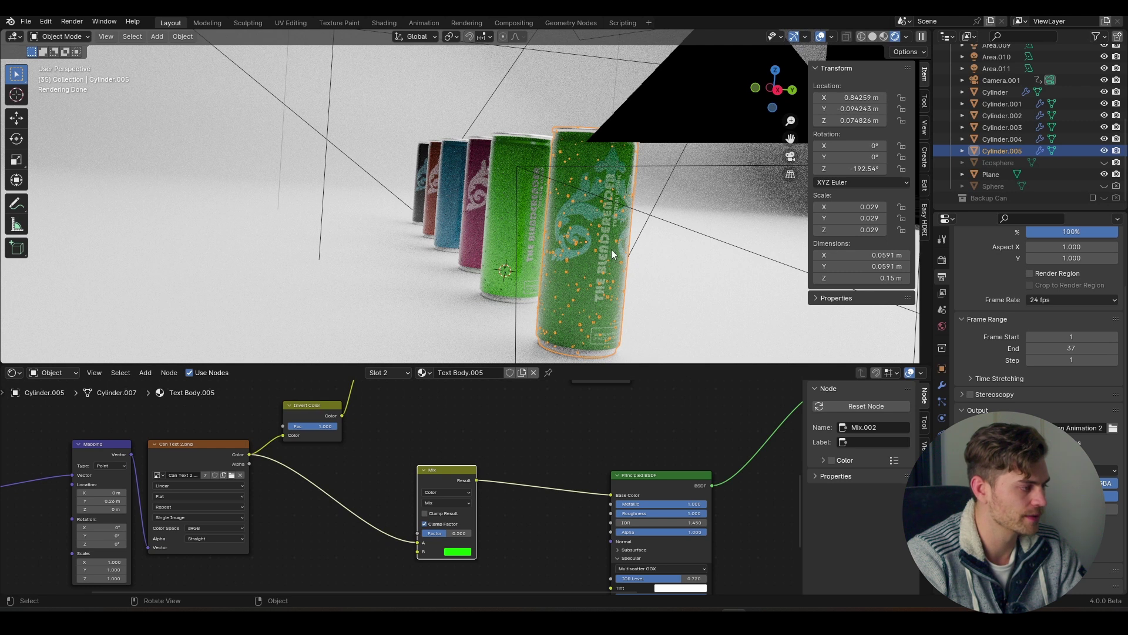
Return to the camera view and connect the Can Text 2.png Color output to the Mix node's Factor and B inputs.
key("KP_0")
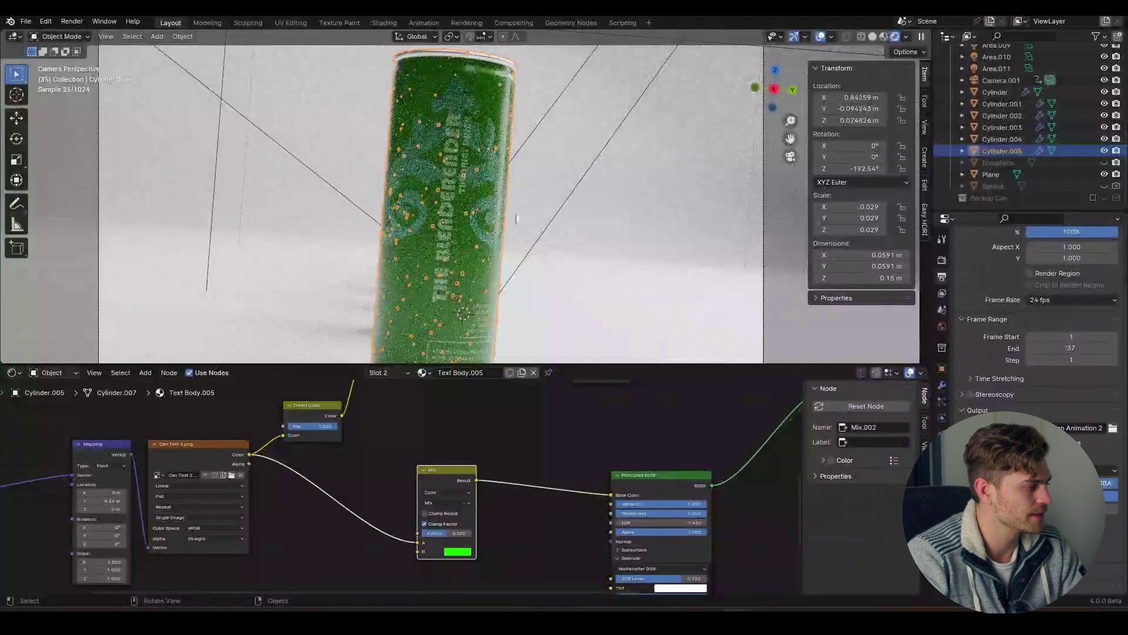
left_click_drag(249, 454, 269, 455)
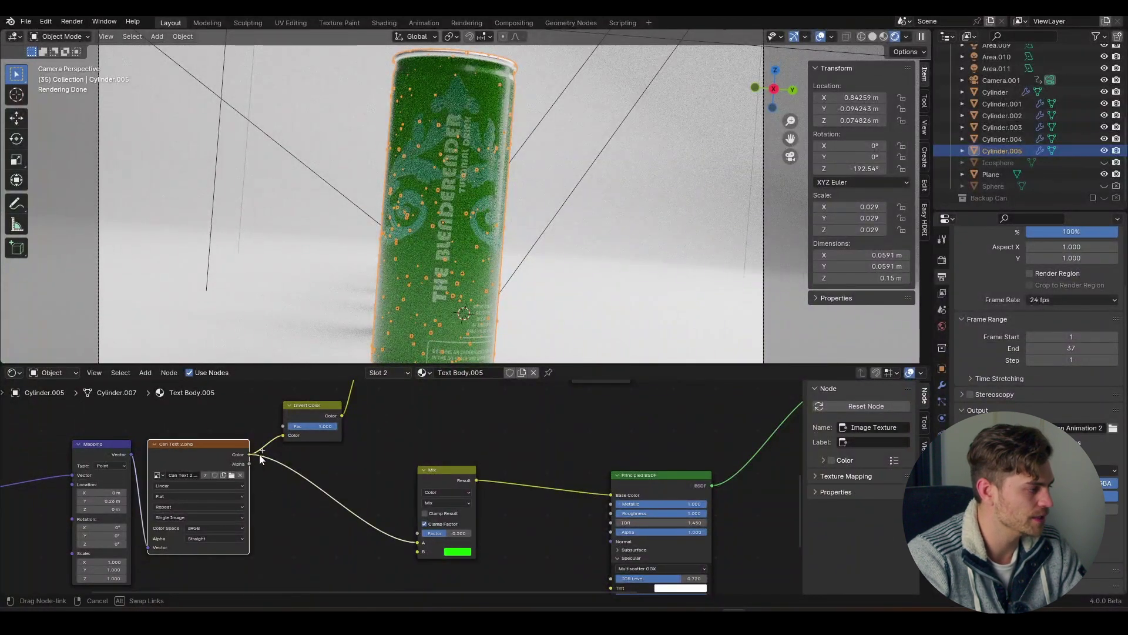
left_click_drag(344, 470, 387, 504)
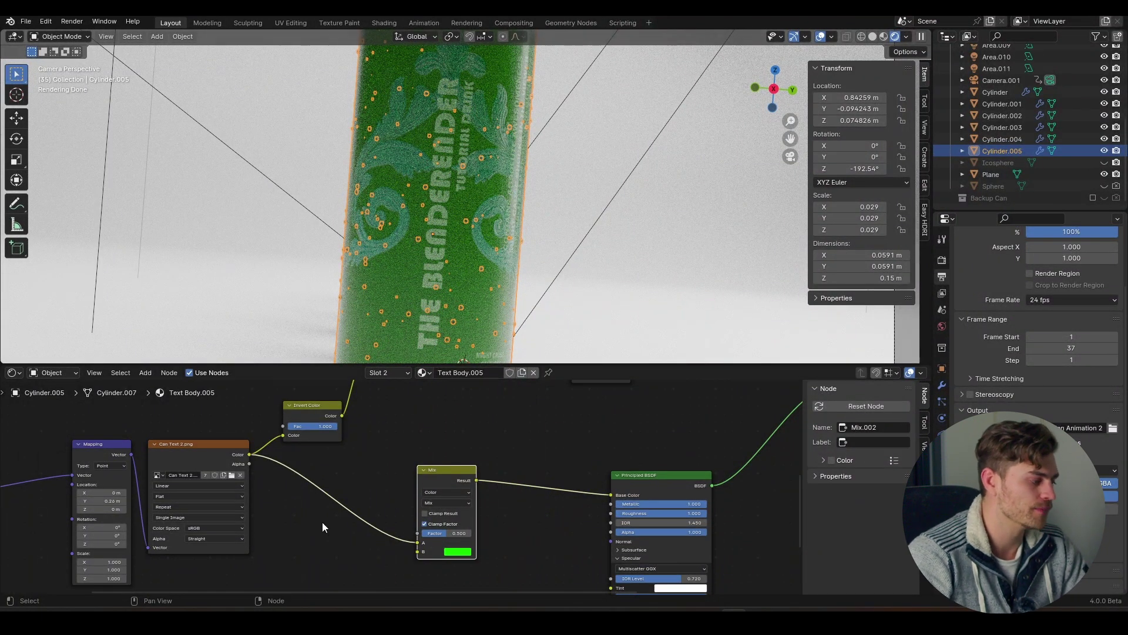
left_click_drag(250, 454, 419, 552)
left_click(418, 545)
Set colour A of the text texture's Mix node to the copied hex 12EE00.
left_click(459, 543)
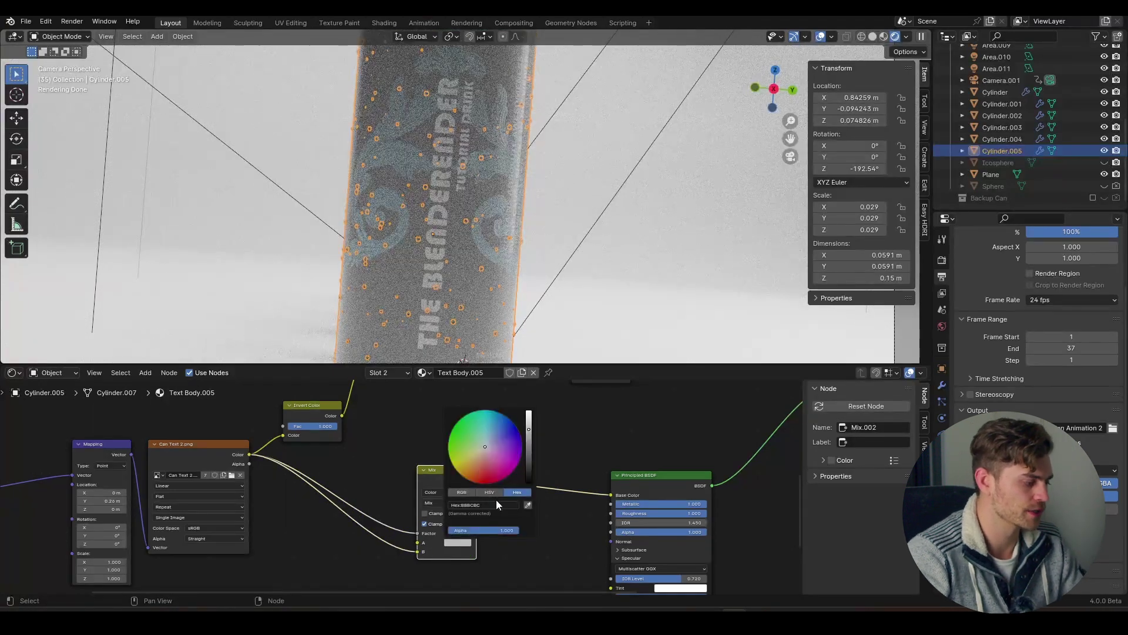
key("ctrl+v")
key("Return")
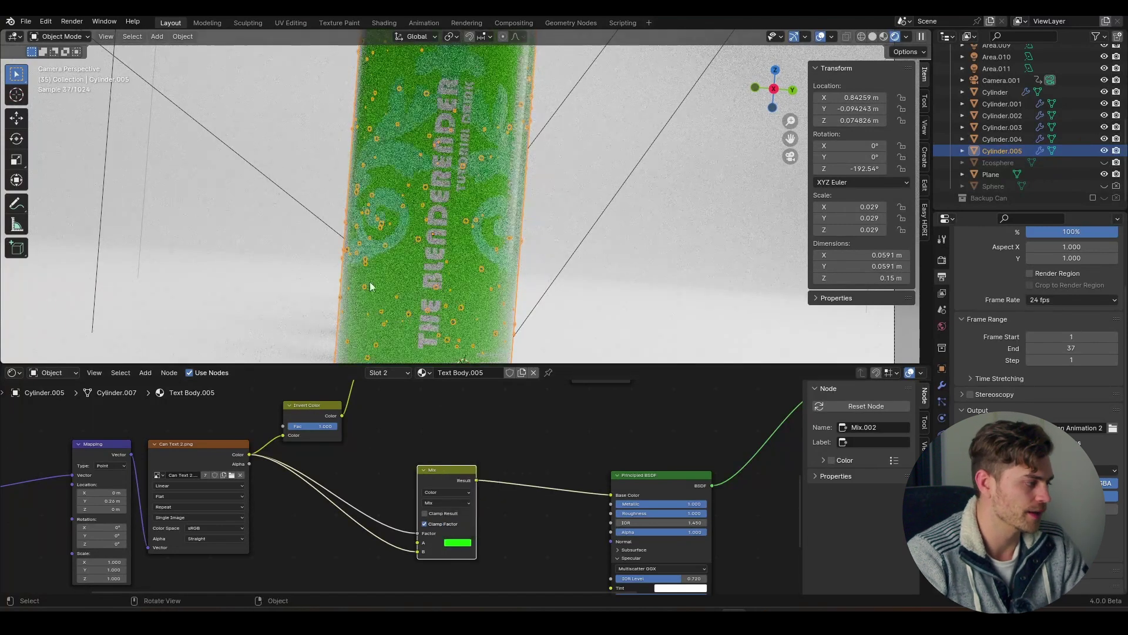
Change colour B of the Mix node fed by the Cool Pattern texture from teal to white.
middle_click_drag(488, 414, 464, 506)
scroll(463, 439, "down", 3)
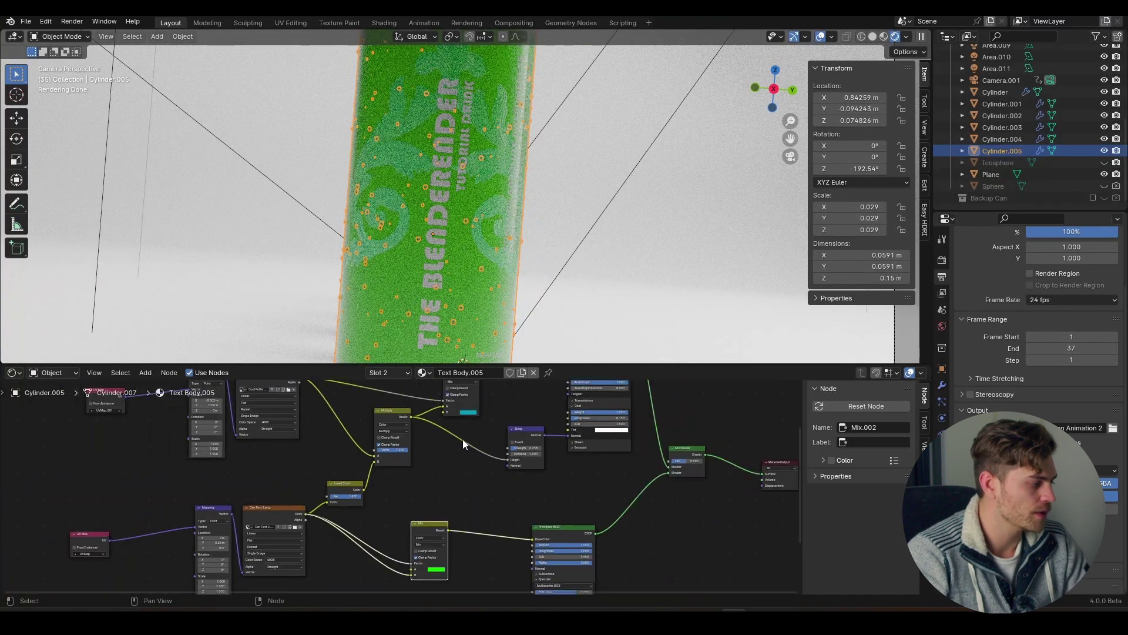
middle_click_drag(463, 439, 457, 481)
scroll(435, 438, "up", 2)
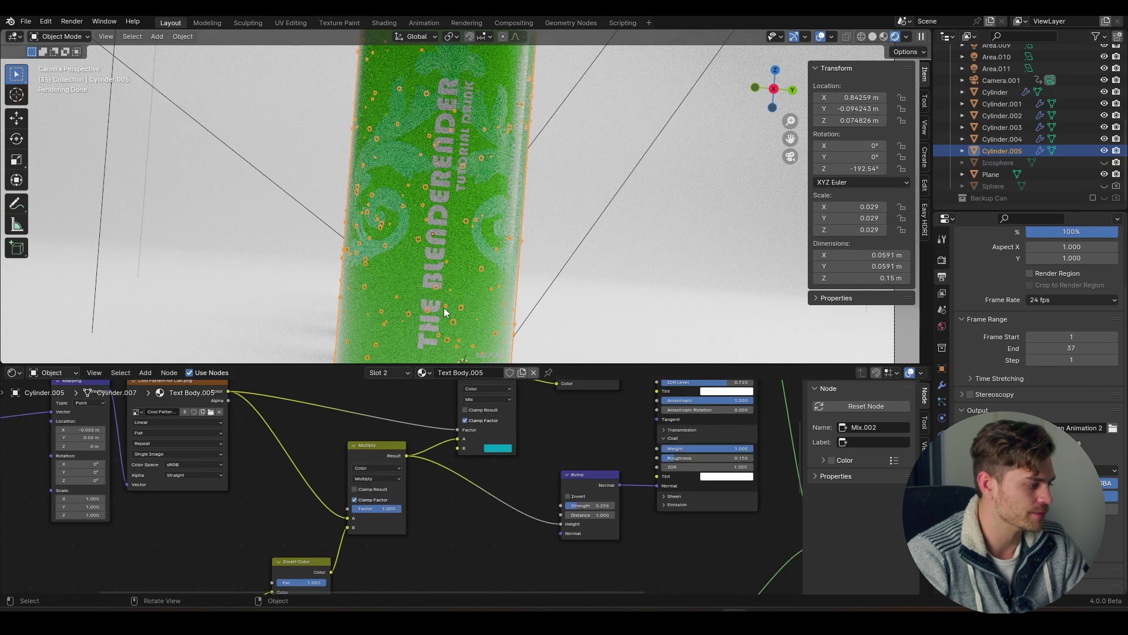
scroll(546, 458, "up", 1)
middle_click_drag(544, 455, 459, 484)
left_click(455, 488)
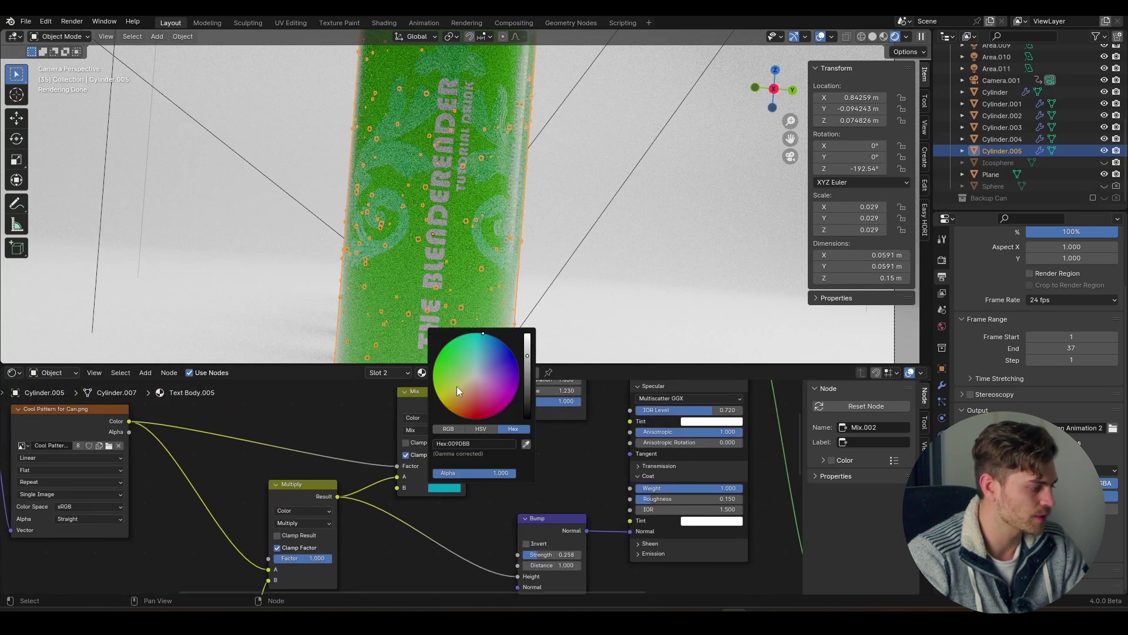
left_click(453, 430)
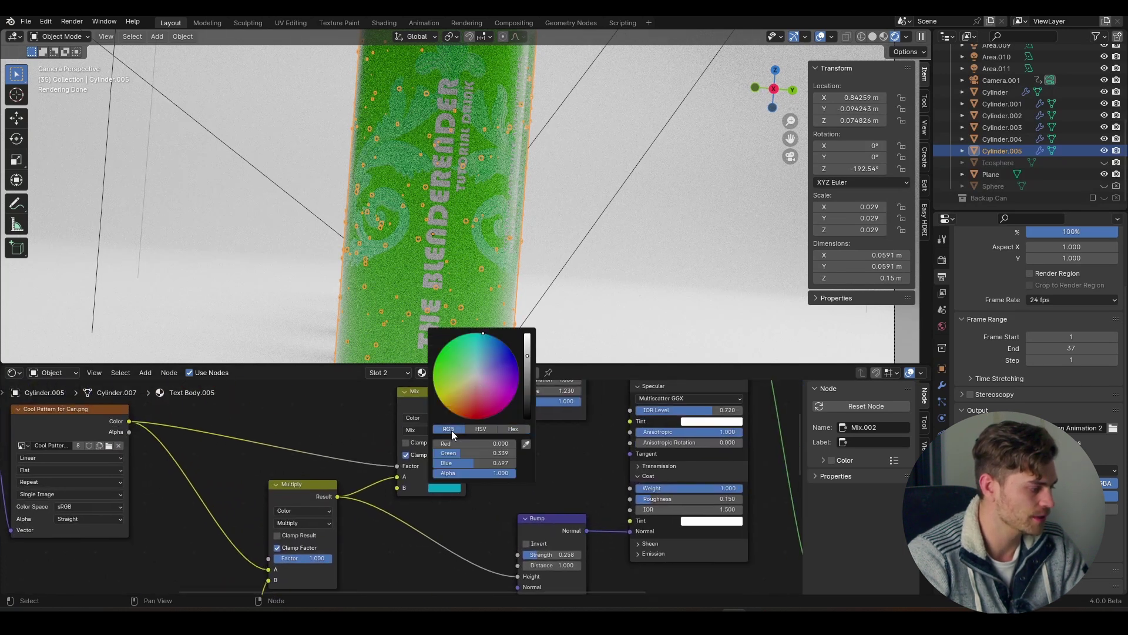
left_click(477, 433)
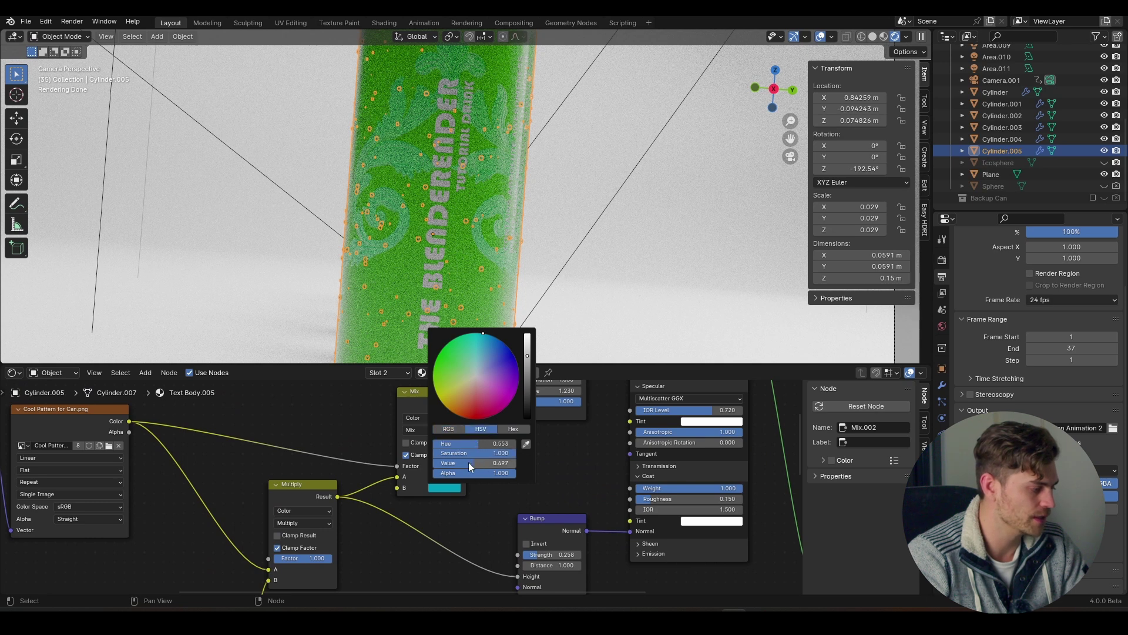
left_click_drag(468, 462, 438, 452)
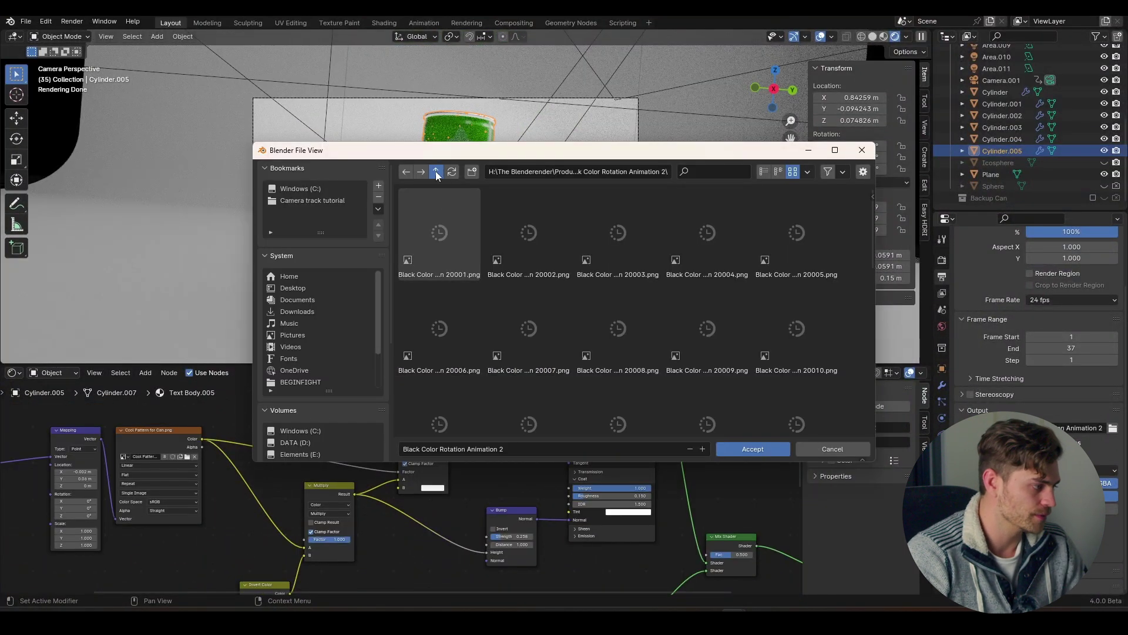
Create a render output folder named Green Color Rotation Animation inside the Color Rotation Animation folder.
left_click(436, 171)
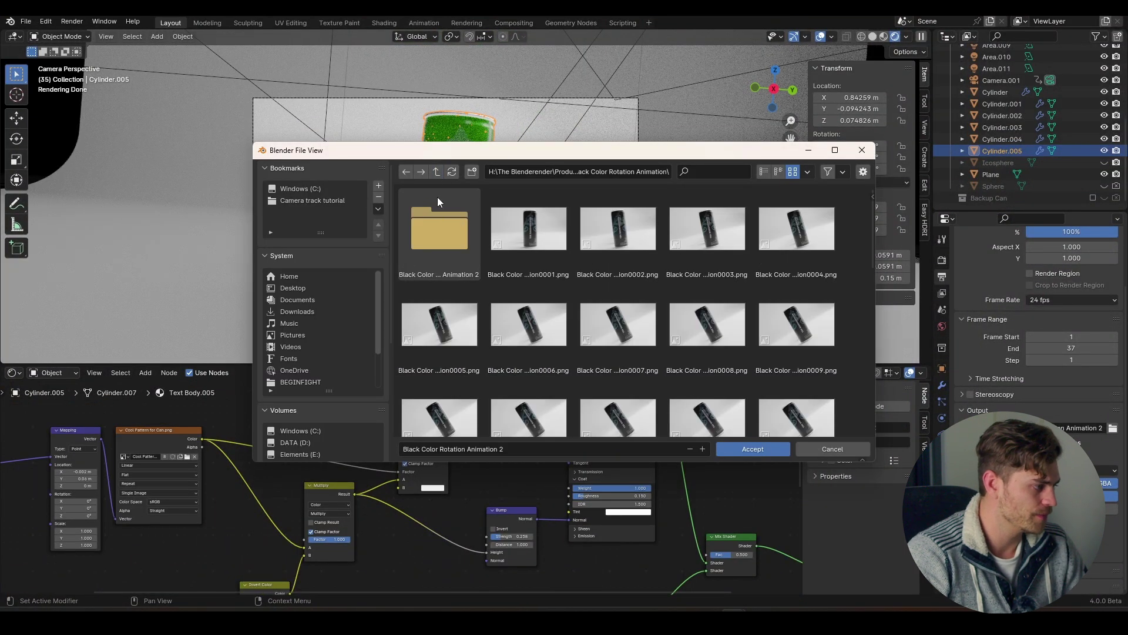
left_click(438, 173)
right_click(528, 256)
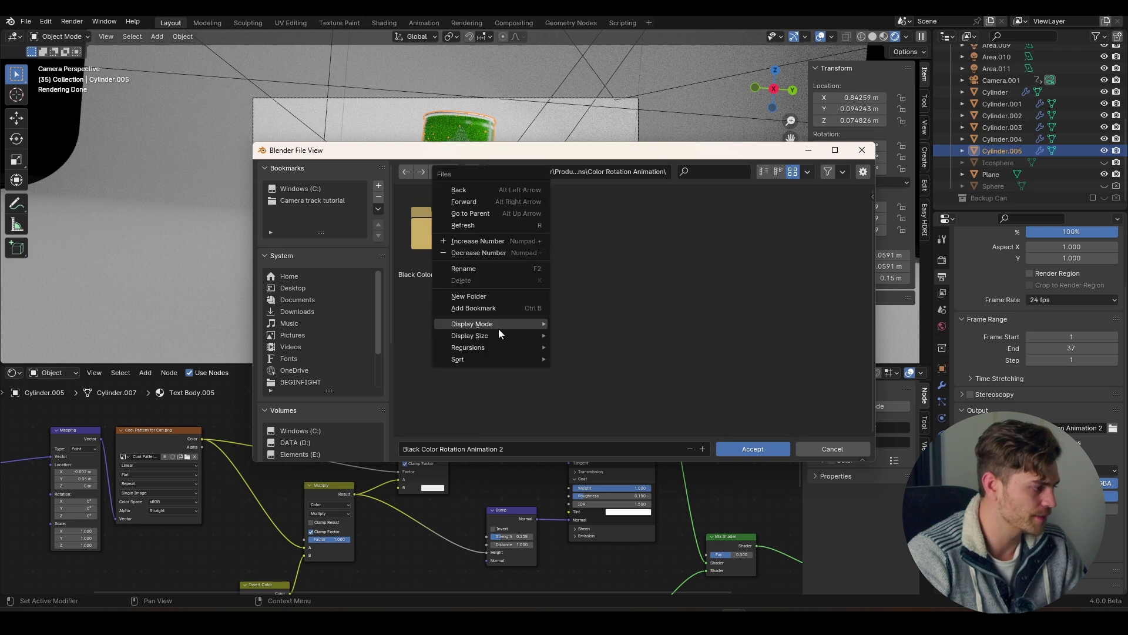
left_click(496, 297)
type("Gre")
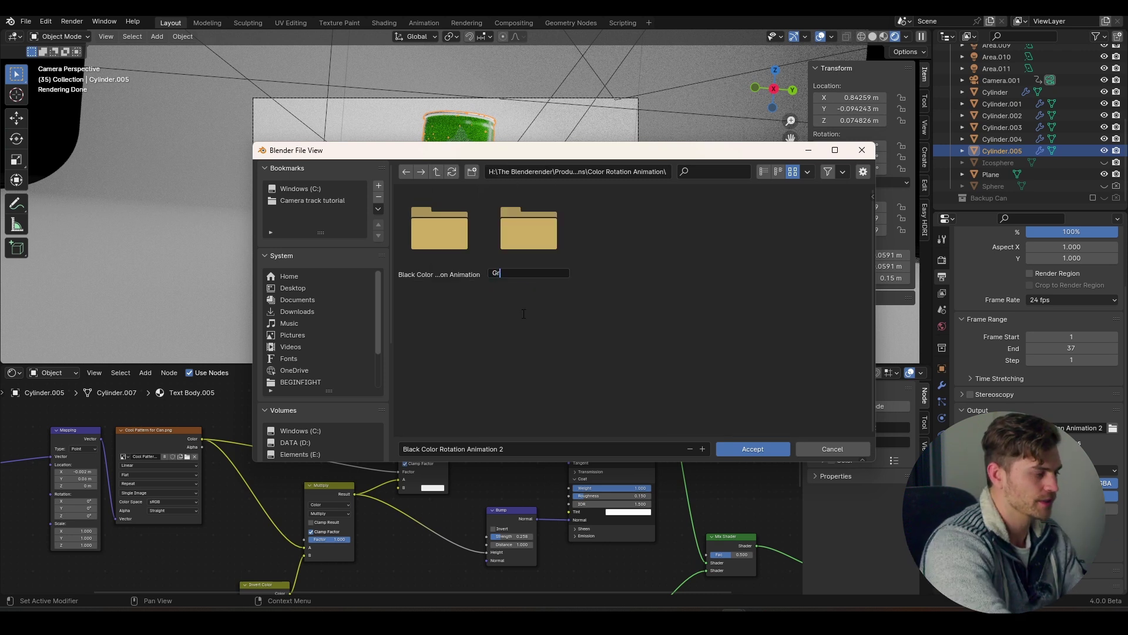
type("en Color Rotation Animation")
key("Return")
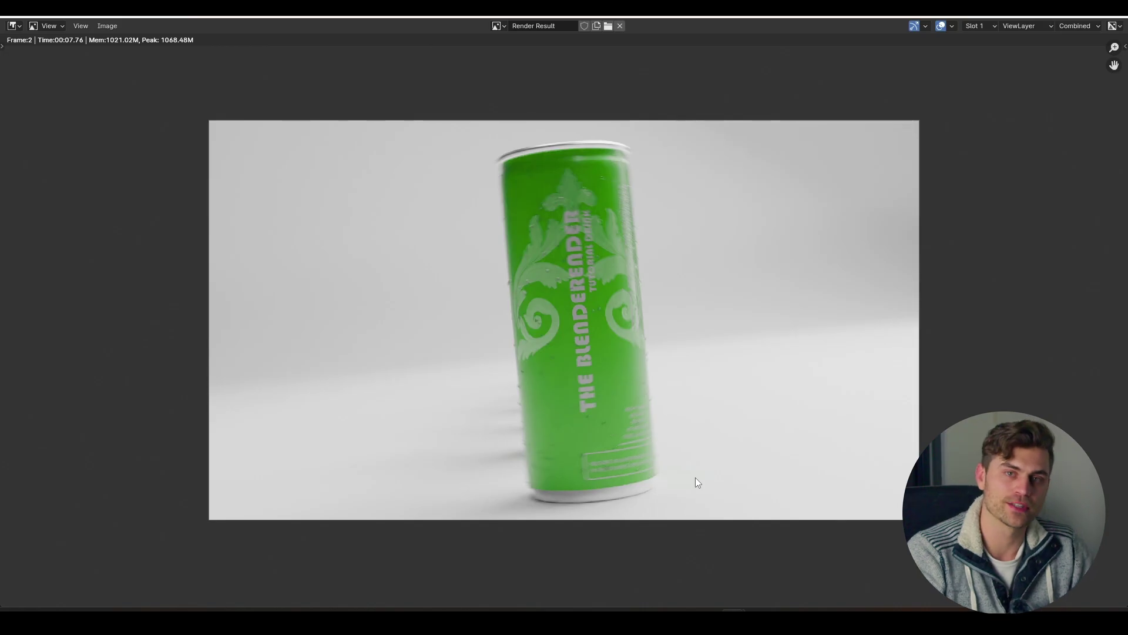